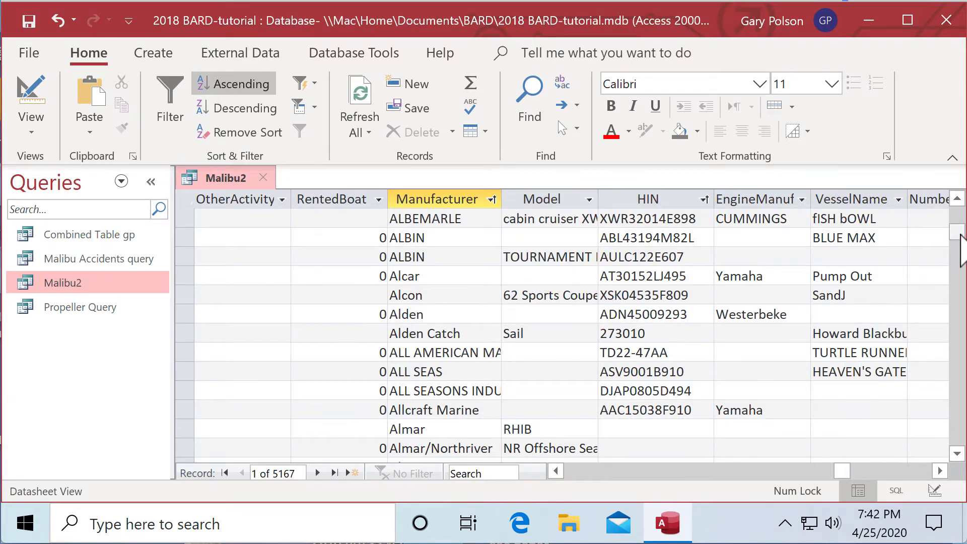
# Check the sorted Manufacturer entries just before Malibu for the misspelling Malabu
pyautogui.moveTo(956, 233); pyautogui.dragTo(927, 324)
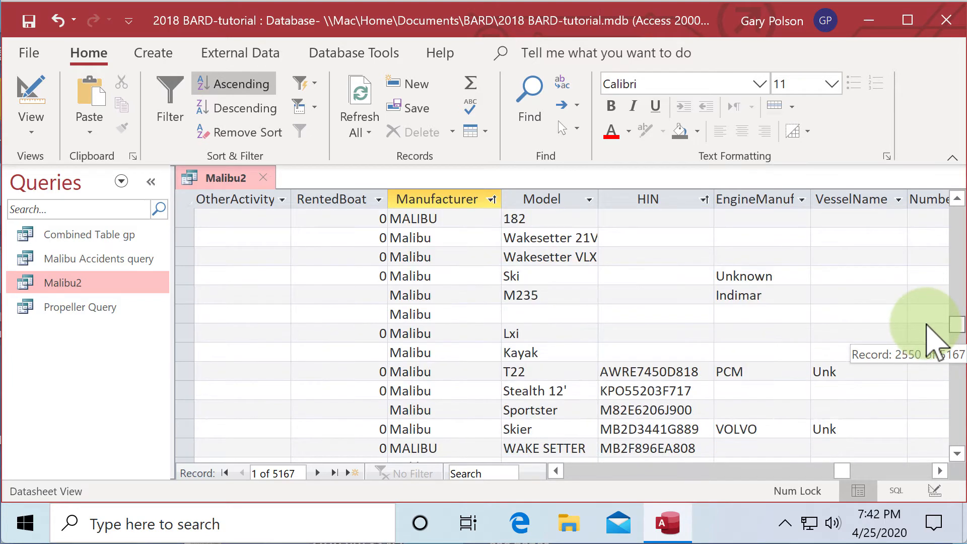
pyautogui.click(957, 199)
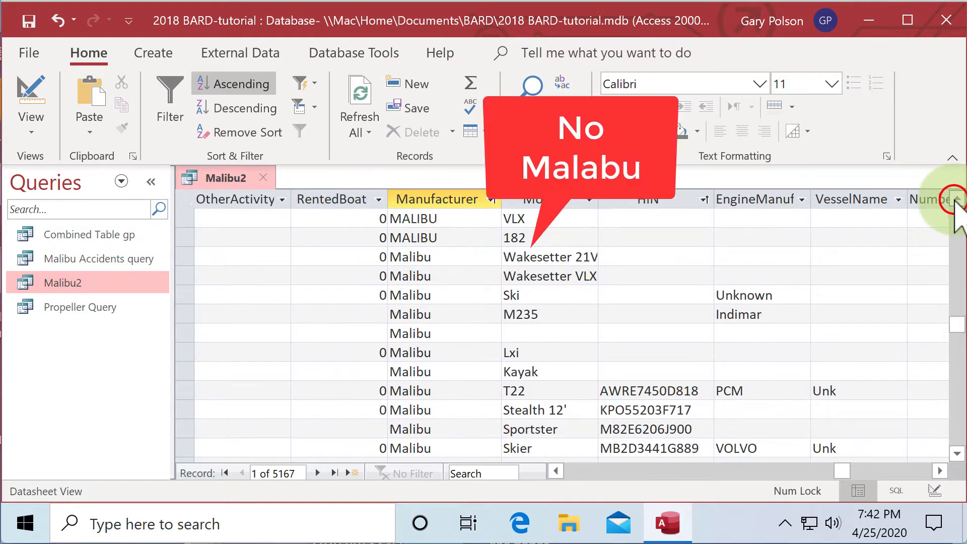
pyautogui.click(956, 198)
pyautogui.click(956, 199)
pyautogui.click(957, 199)
pyautogui.click(956, 199)
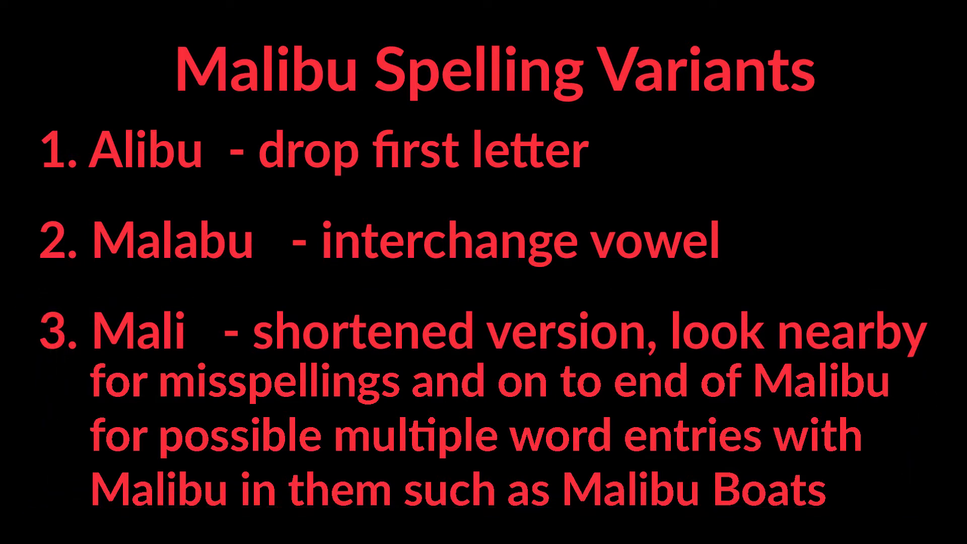
# Go through the Manufacturer records from Mali past the last Malibu entries, checking for misspellings and multi-word names such as Malibu Boats
pyautogui.click(460, 250)
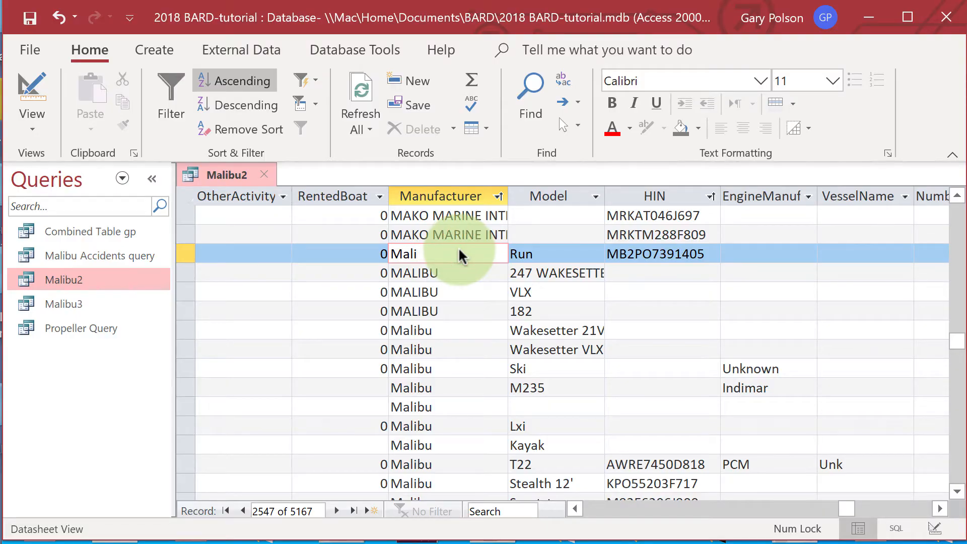
pyautogui.press('Down')
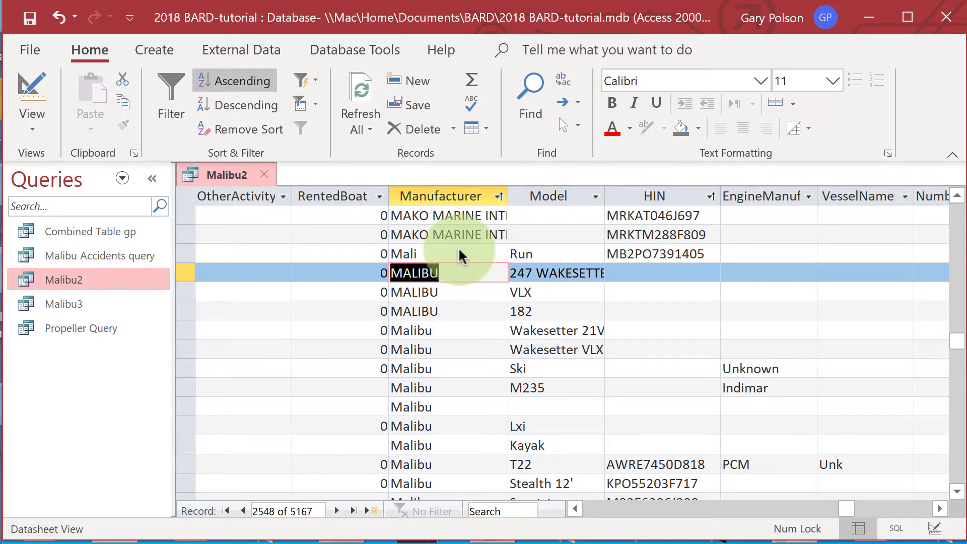
pyautogui.press('Down')
pyautogui.press('Down')
pyautogui.press('Down')
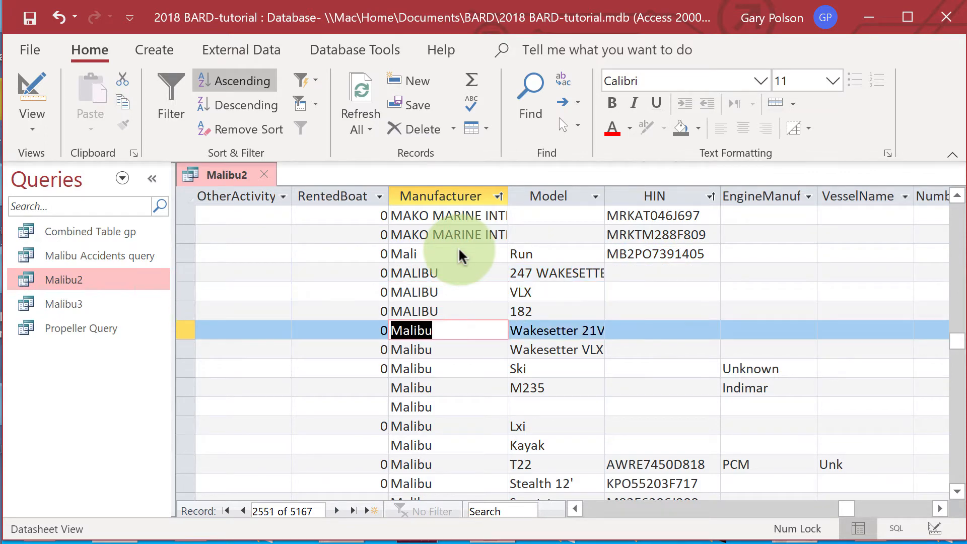
pyautogui.press('Down')
pyautogui.press('Down')
pyautogui.press('Down')
pyautogui.press('Down')
pyautogui.press('Down')
pyautogui.press('Down')
pyautogui.press('Down')
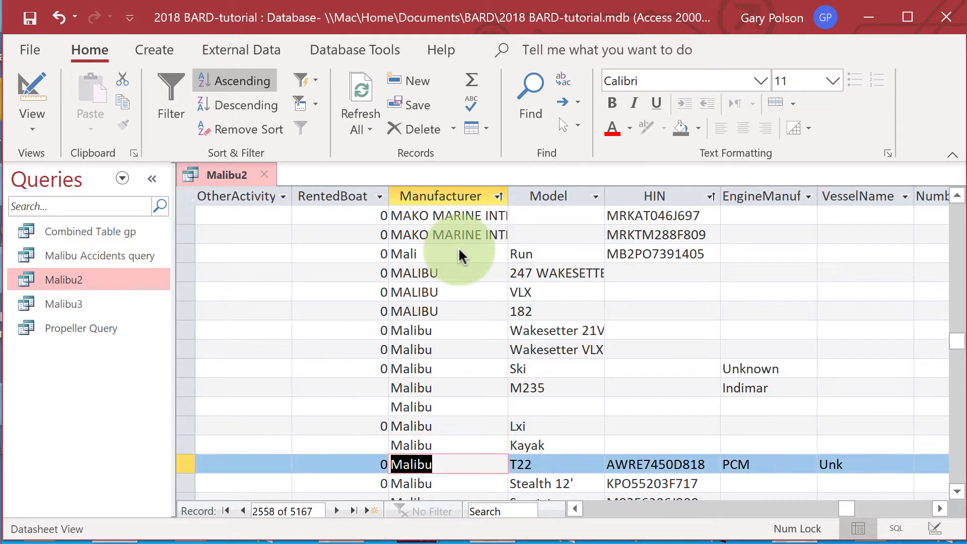
pyautogui.press('Down')
pyautogui.press('Down')
pyautogui.press('Down')
pyautogui.press('Down')
pyautogui.press('Down')
pyautogui.press('Down')
pyautogui.press('Down')
pyautogui.press('Down')
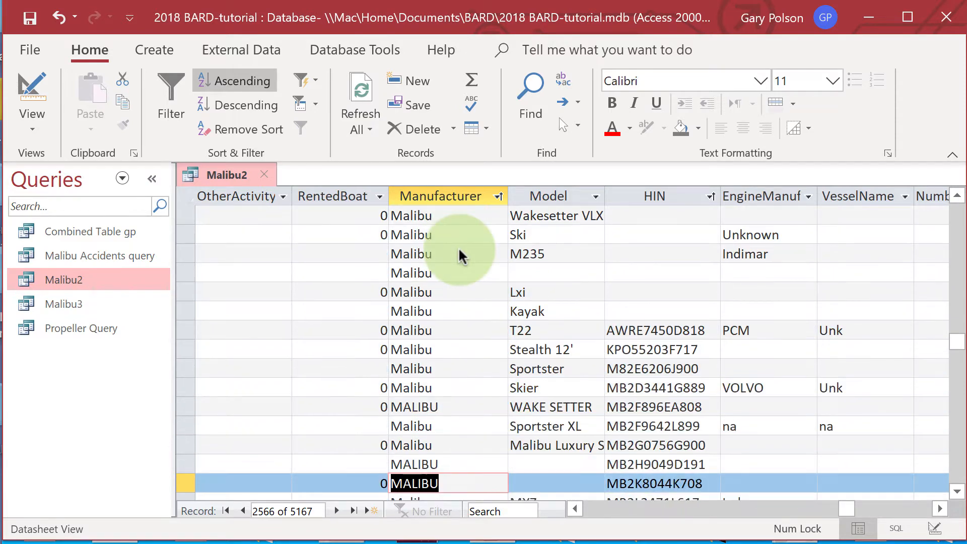
pyautogui.press('Down')
pyautogui.press('Down')
pyautogui.press('Down')
pyautogui.press('Down')
pyautogui.press('Down')
pyautogui.press('Down')
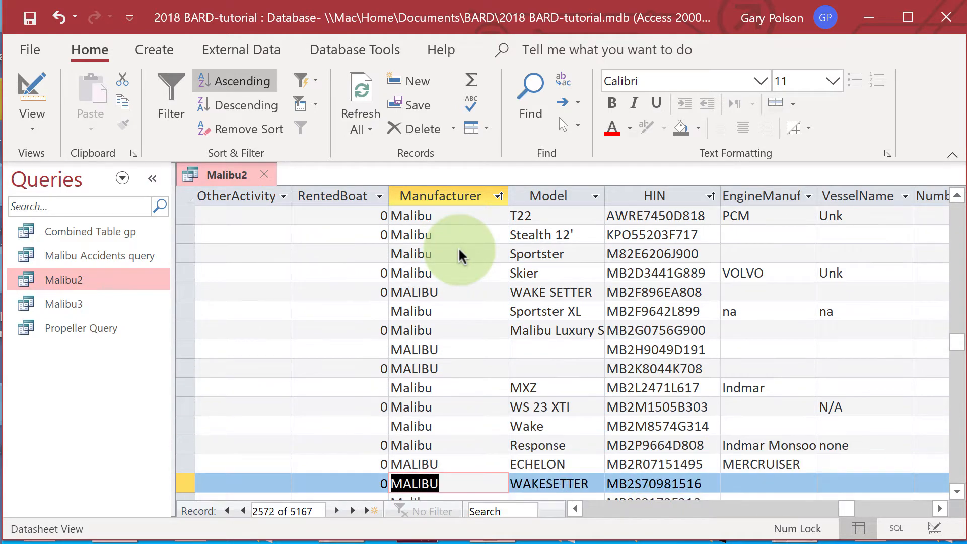
pyautogui.press('Down')
pyautogui.press('Down')
pyautogui.press('Down')
pyautogui.press('Down')
pyautogui.press('Down')
pyautogui.press('Down')
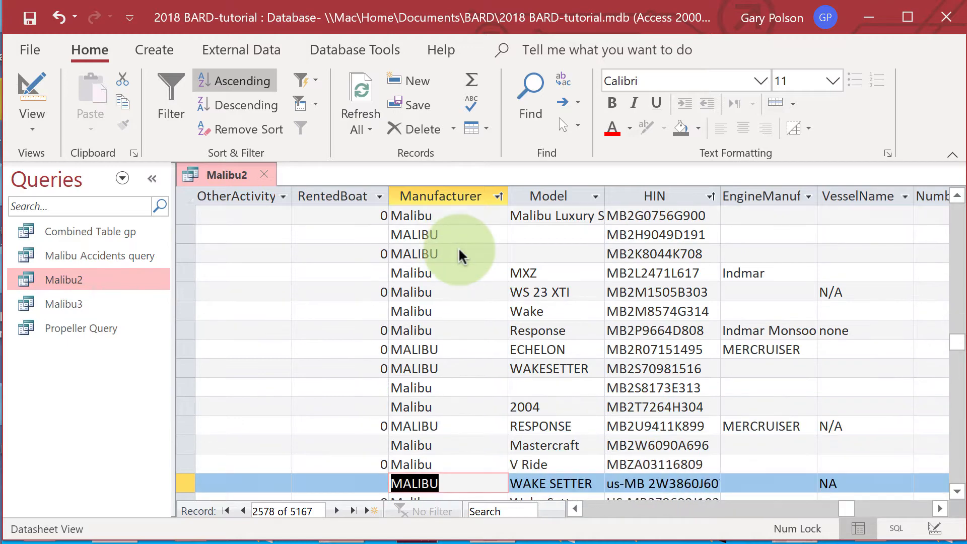
pyautogui.press('Down')
pyautogui.press('Down')
pyautogui.press('Down')
pyautogui.press('Down')
pyautogui.press('Down')
pyautogui.press('Down')
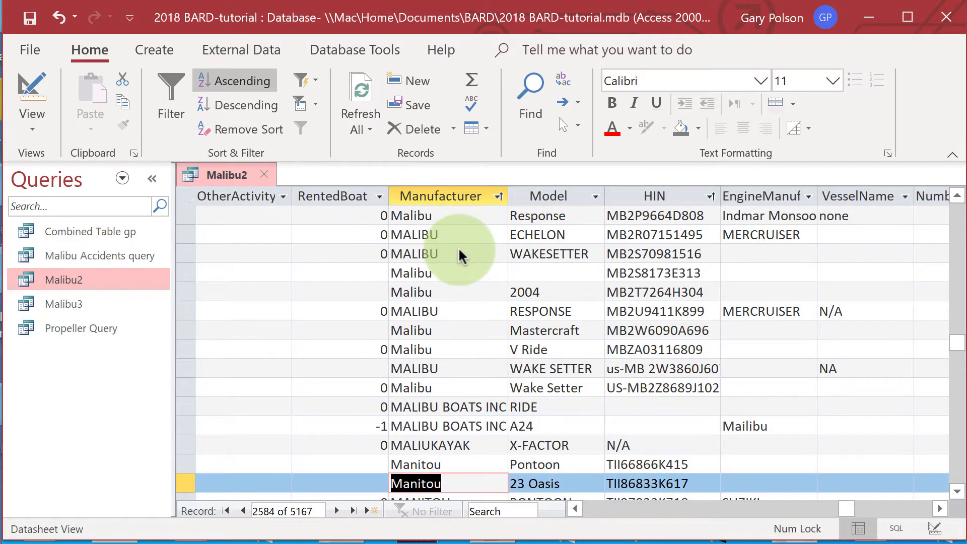
pyautogui.press('Down')
pyautogui.press('Down')
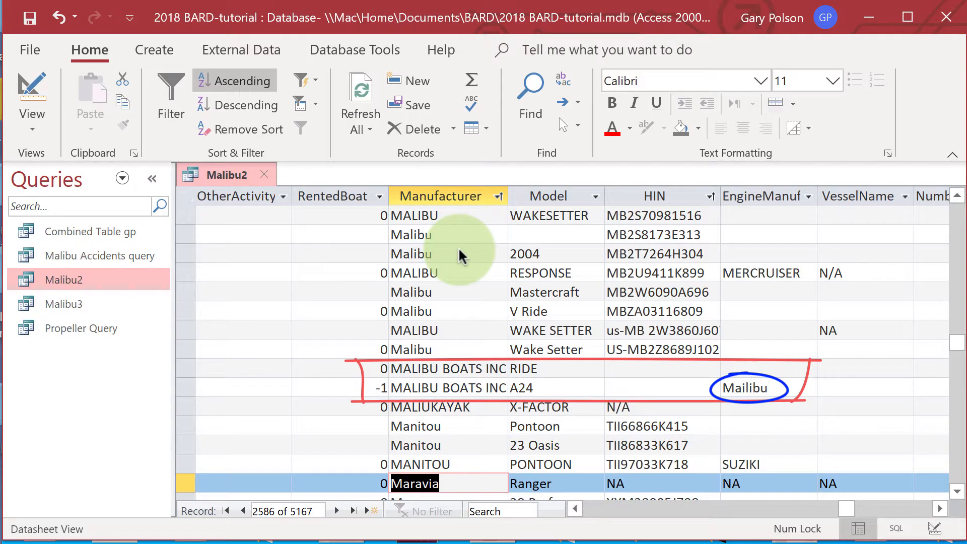
# Look up the accident ID of the MALIBU BOATS INC record with model RIDE
pyautogui.press('Up')
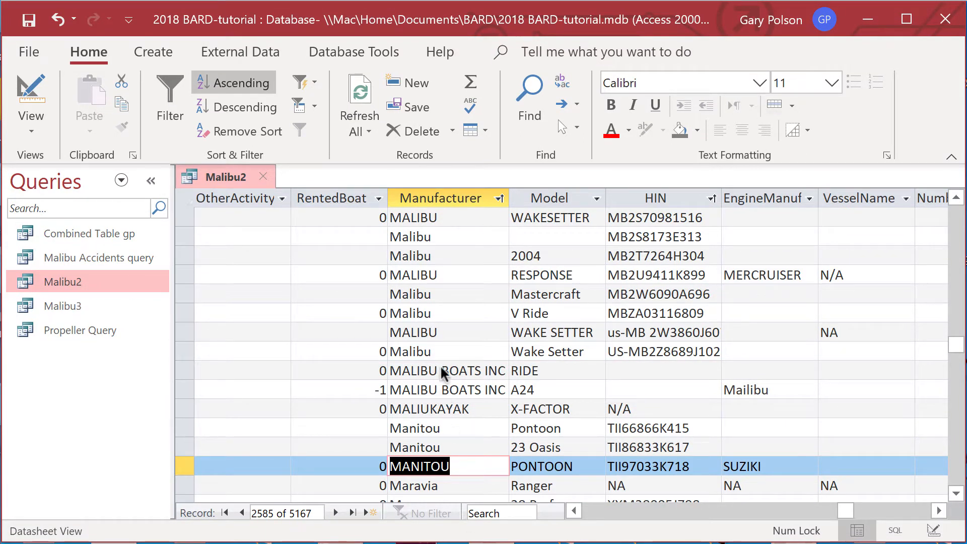
pyautogui.click(480, 371)
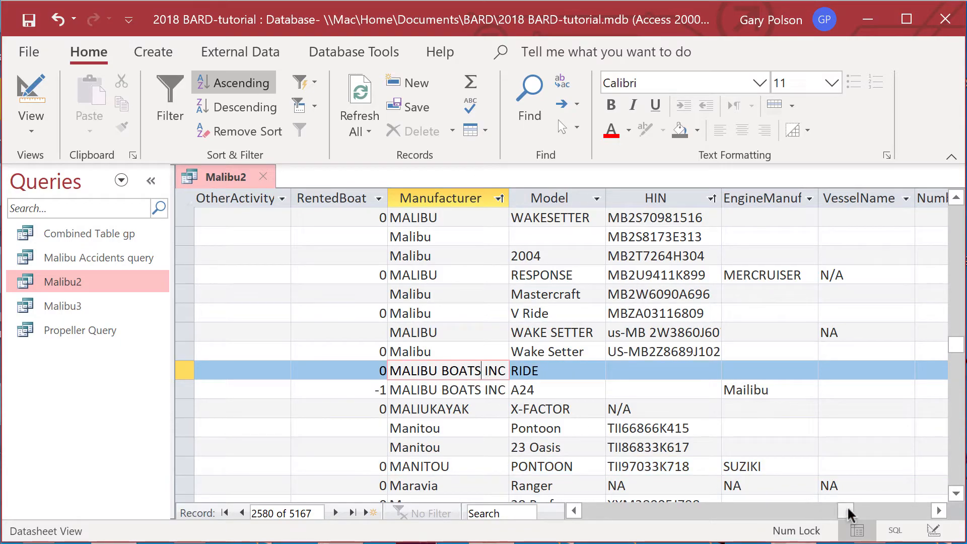
pyautogui.moveTo(848, 512); pyautogui.dragTo(551, 491)
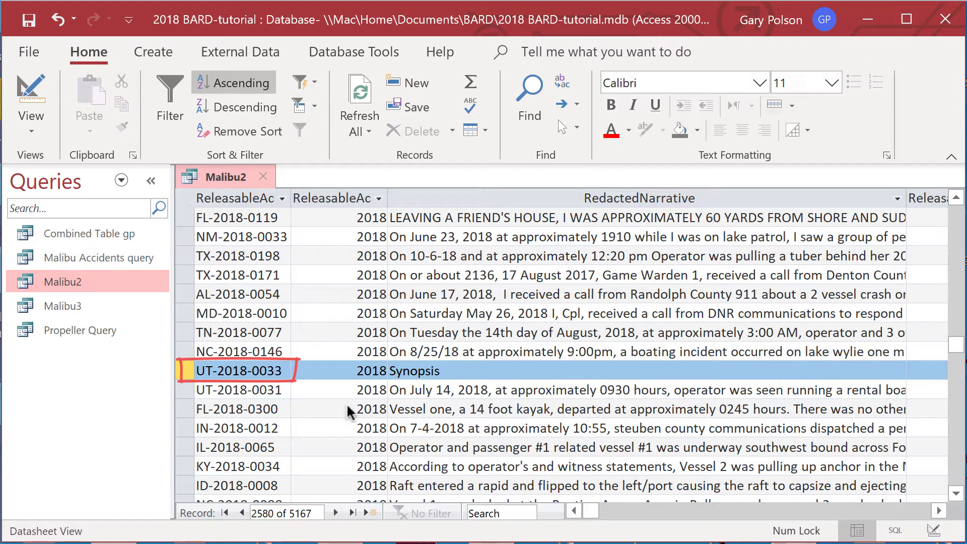
pyautogui.click(260, 372)
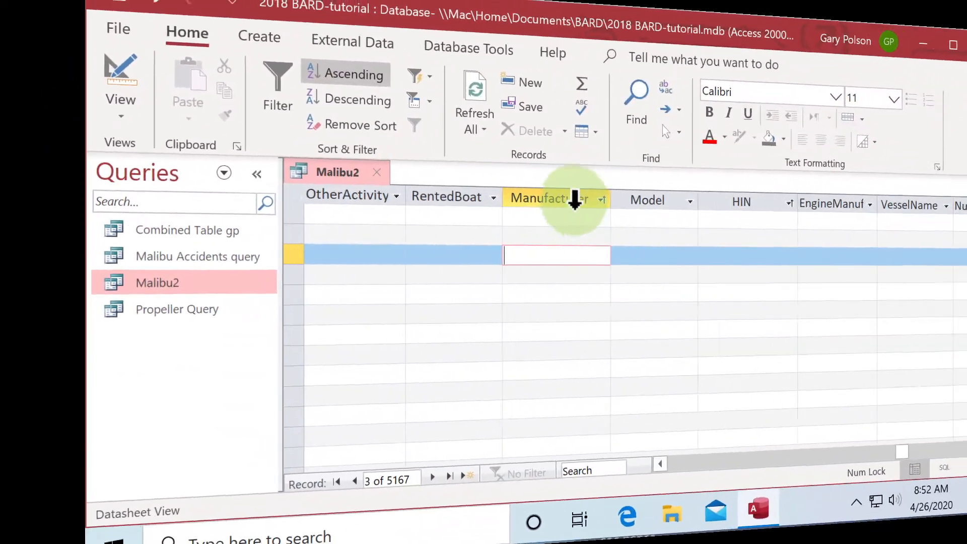
# Sort the Malibu2 query by the Manufacturer column in ascending order
pyautogui.click(581, 199)
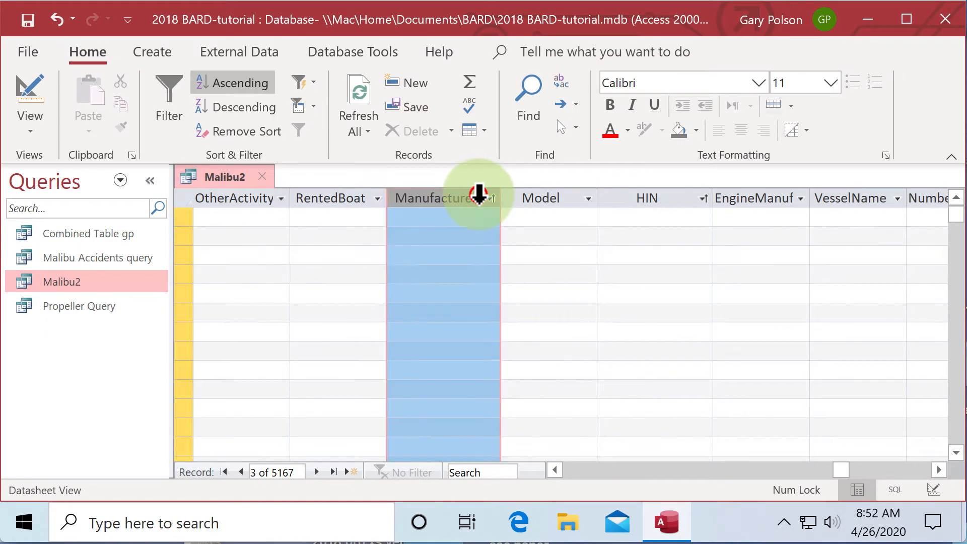
pyautogui.click(214, 81)
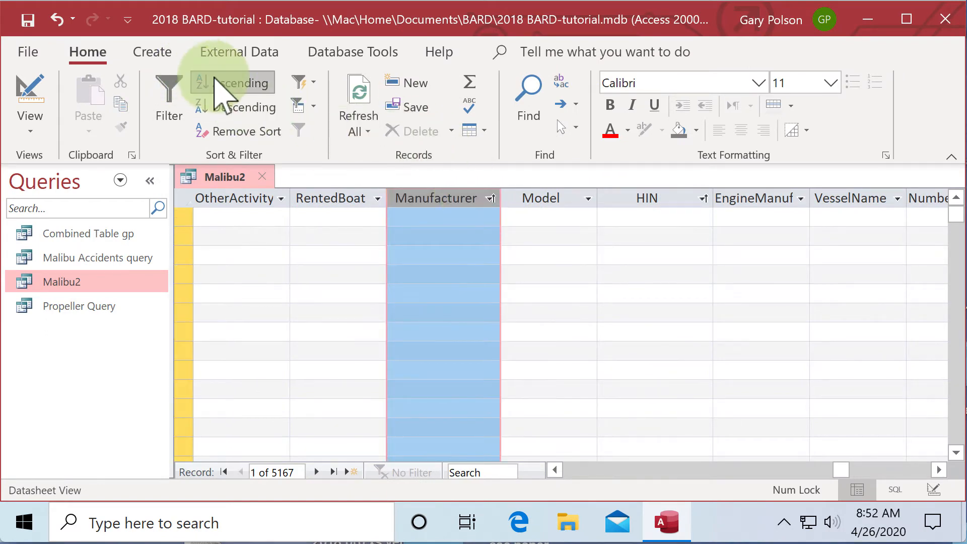
pyautogui.click(221, 78)
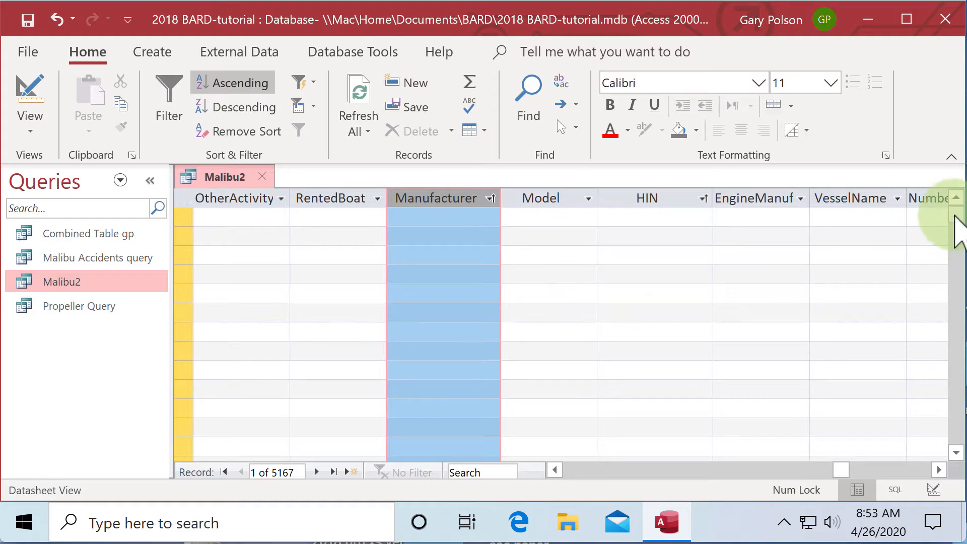
# Check the Manufacturer entries beginning with R for Malibu model names such as Response entered as the manufacturer
pyautogui.moveTo(955, 214); pyautogui.dragTo(930, 352)
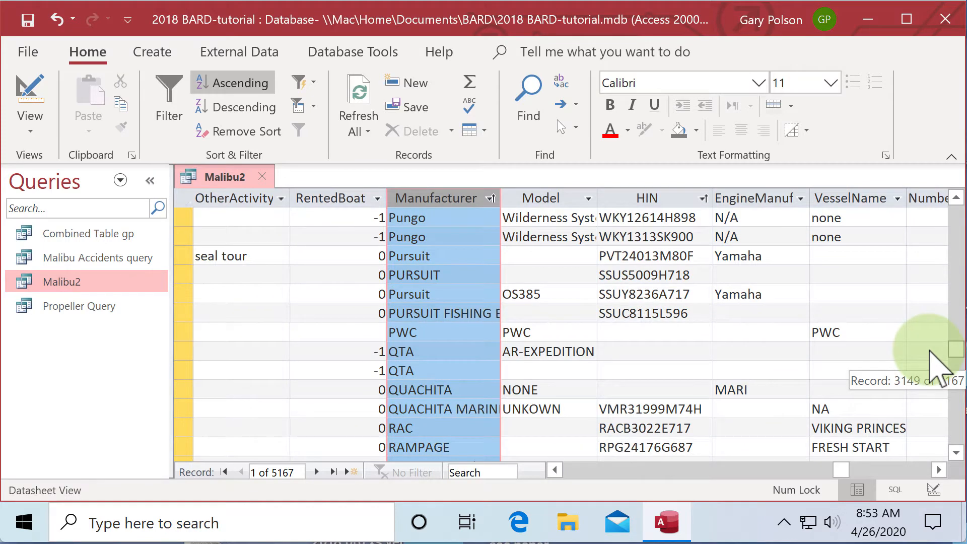
pyautogui.click(953, 453)
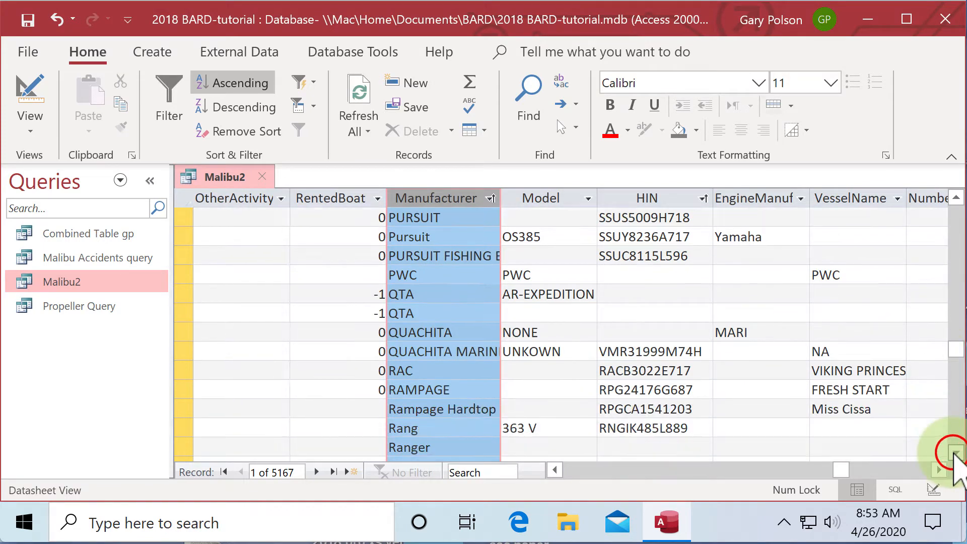
pyautogui.moveTo(955, 453); pyautogui.dragTo(956, 457)
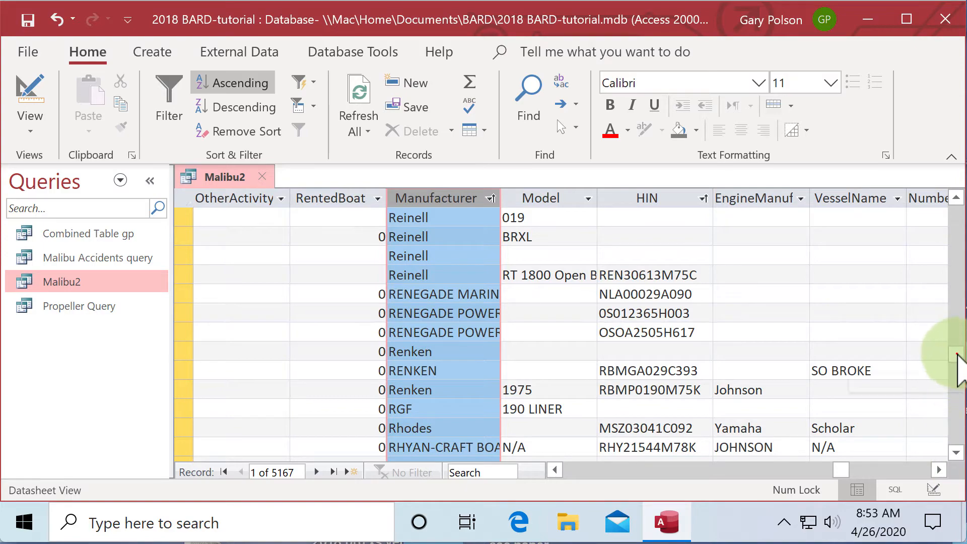
# Check the Manufacturer entries beginning with W for the Malibu model name Wakesetter and examine its HIN
pyautogui.moveTo(955, 354); pyautogui.dragTo(954, 409)
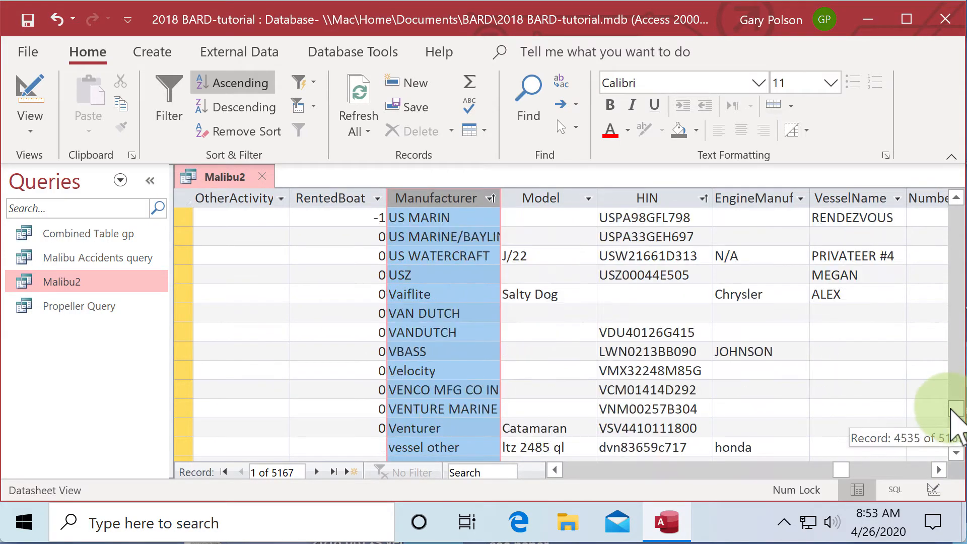
pyautogui.click(956, 199)
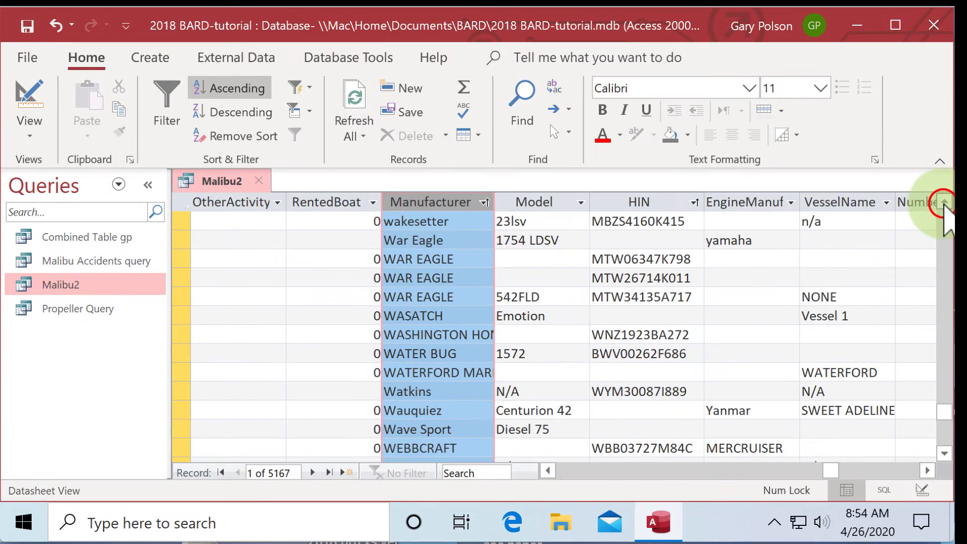
pyautogui.moveTo(945, 202); pyautogui.dragTo(945, 202)
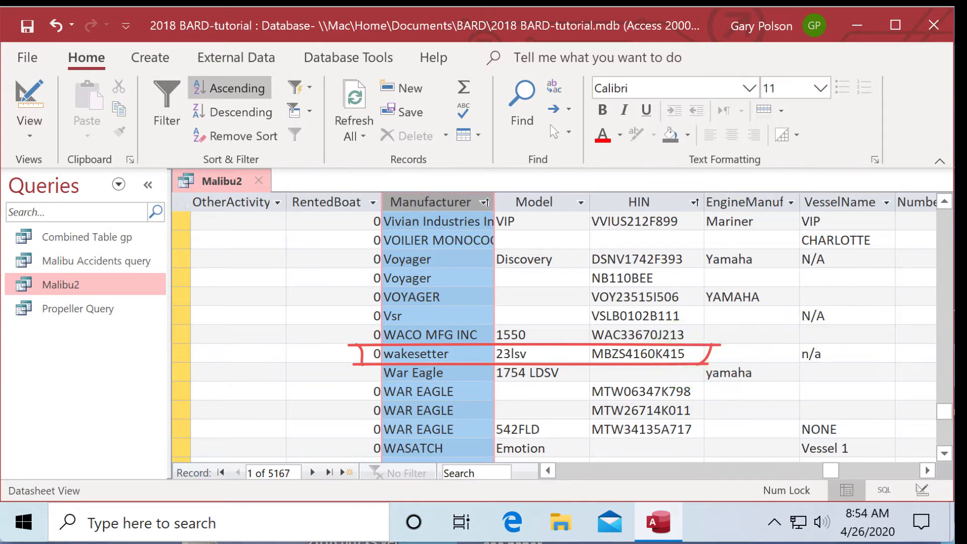
pyautogui.moveTo(405, 343)
pyautogui.mouseDown()
pyautogui.moveTo(355, 348)
pyautogui.moveTo(474, 364)
pyautogui.moveTo(372, 343)
pyautogui.mouseUp()
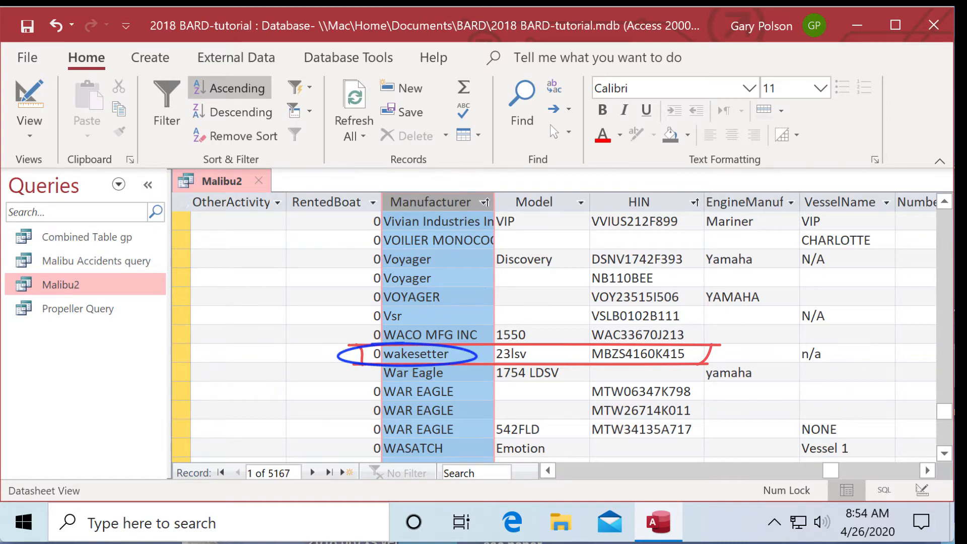
pyautogui.moveTo(606, 339); pyautogui.dragTo(588, 358)
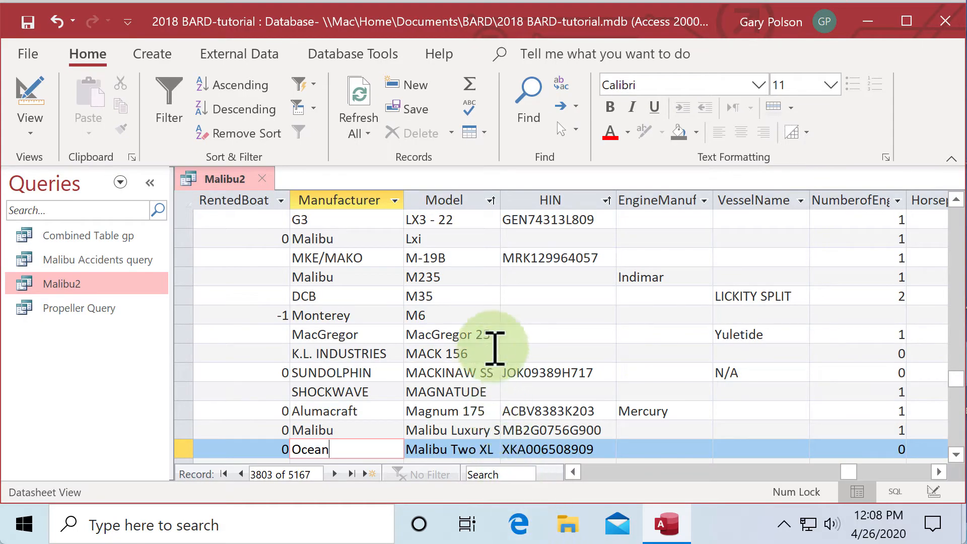
# Sort the Malibu2 query by the Model column in ascending order
pyautogui.click(481, 201)
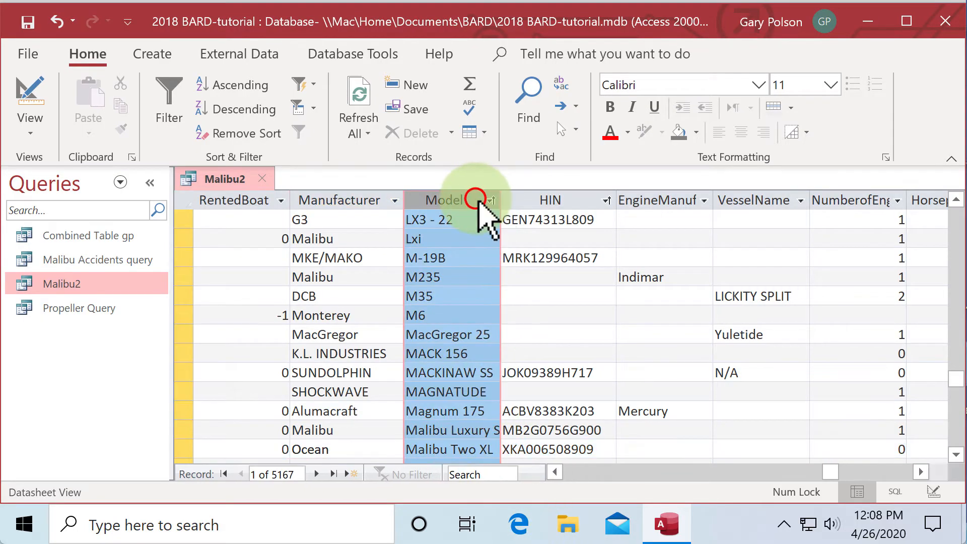
pyautogui.click(247, 85)
pyautogui.click(249, 86)
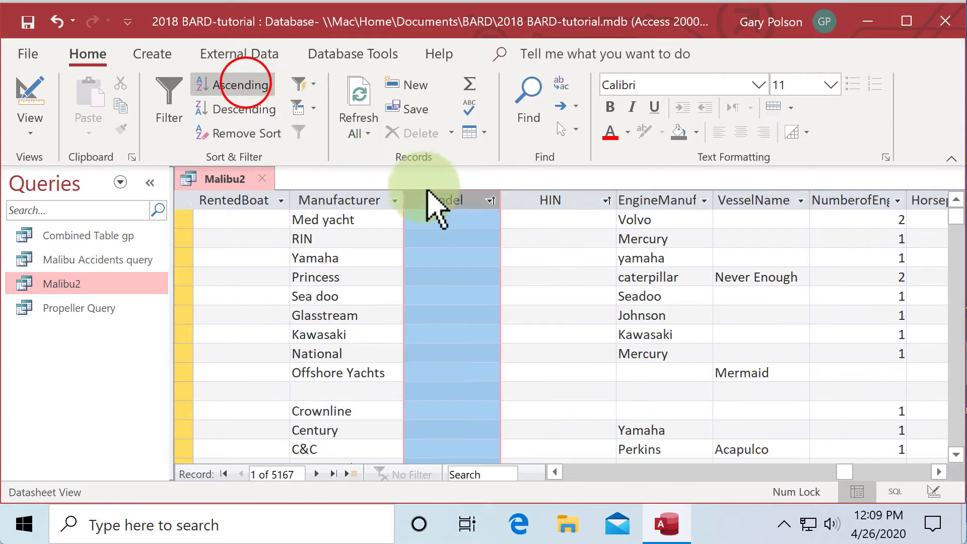
# Scan the sorted Model column for entries containing Malibu and for Malibu model names such as Response and Ride
pyautogui.click(461, 219)
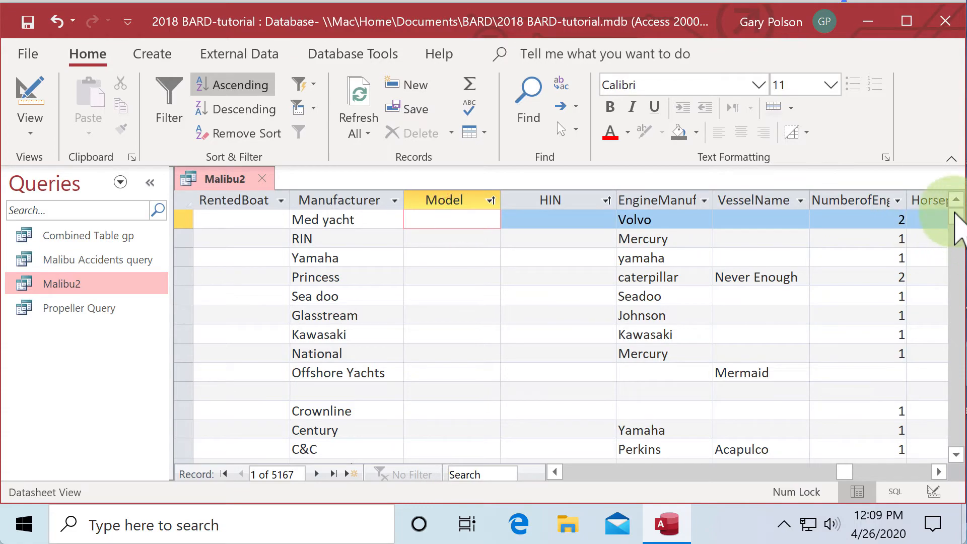
pyautogui.moveTo(957, 227); pyautogui.dragTo(907, 378)
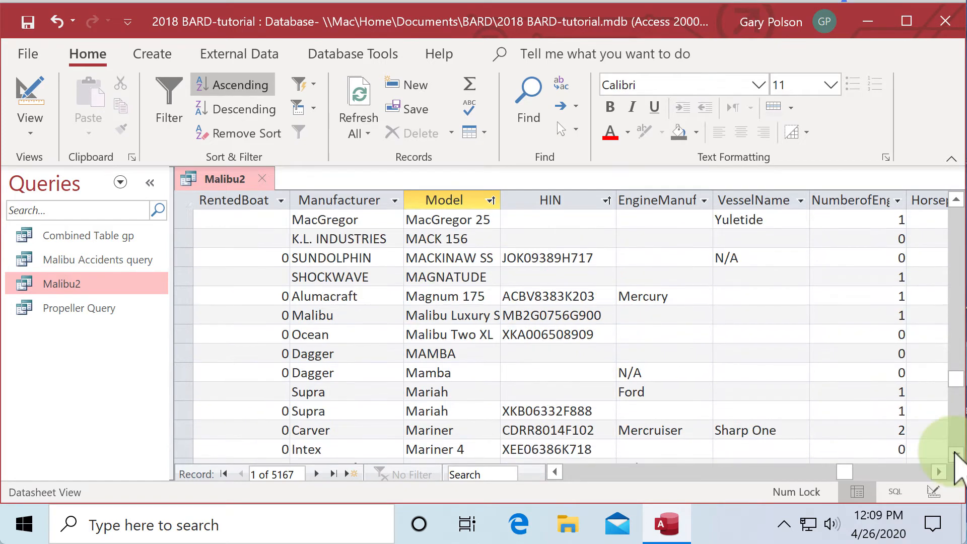
pyautogui.click(956, 456)
pyautogui.click(955, 455)
pyautogui.click(956, 456)
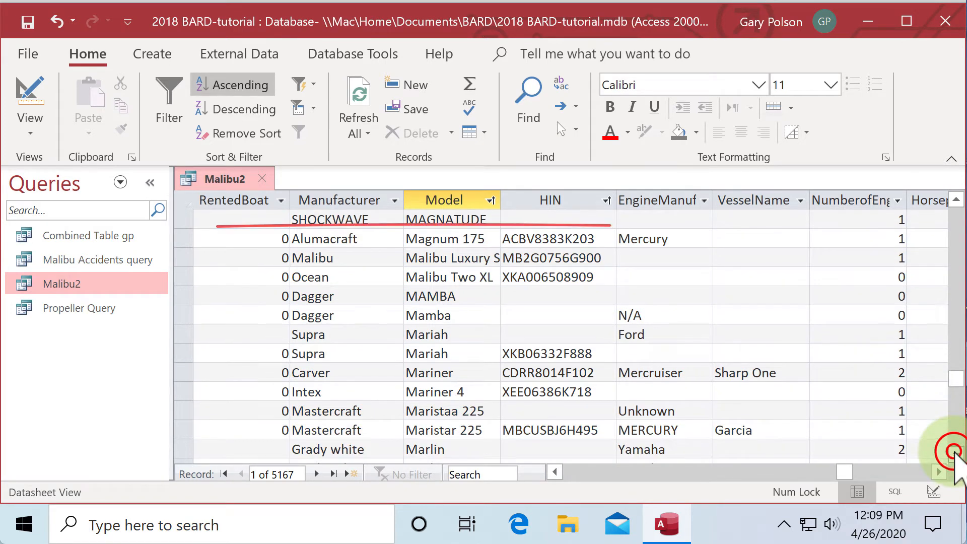
pyautogui.click(956, 456)
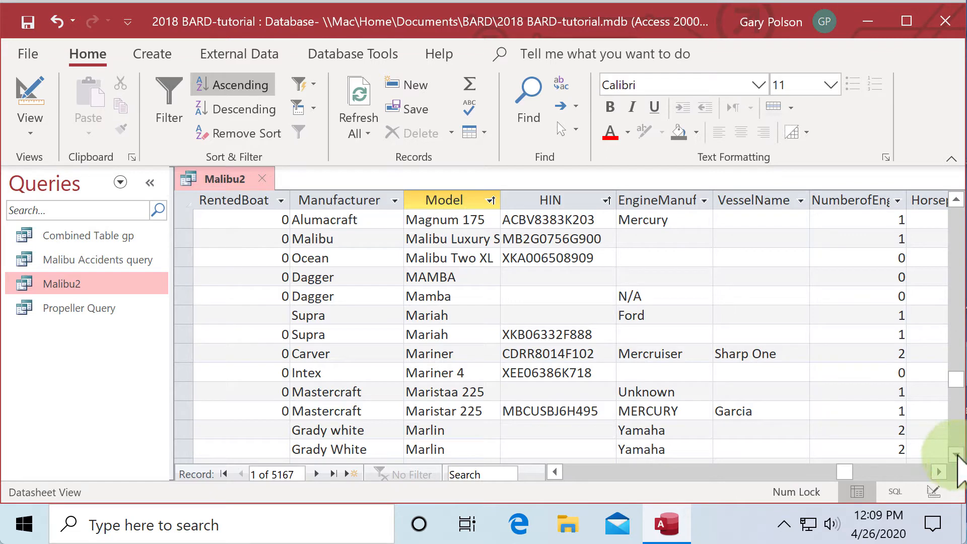
pyautogui.moveTo(955, 379); pyautogui.dragTo(951, 396)
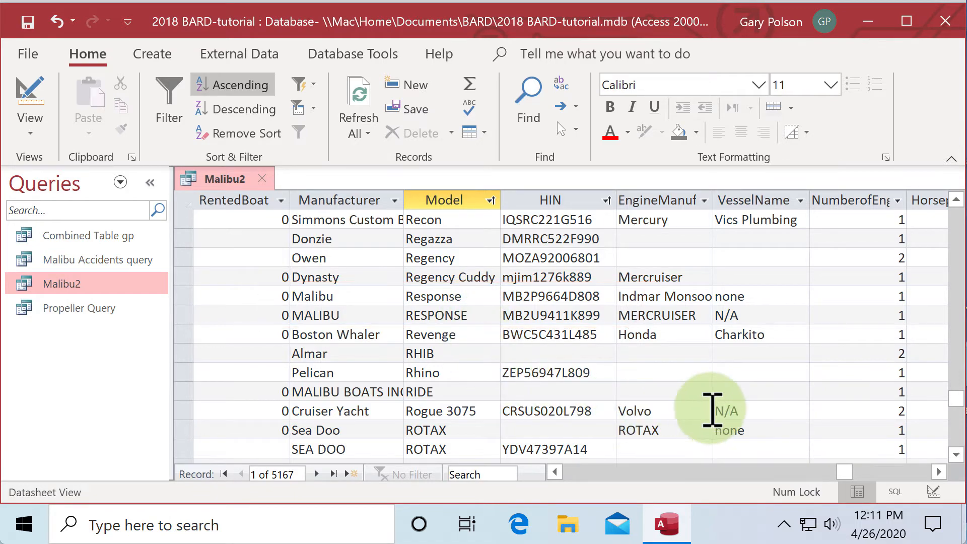
pyautogui.moveTo(956, 401); pyautogui.dragTo(953, 435)
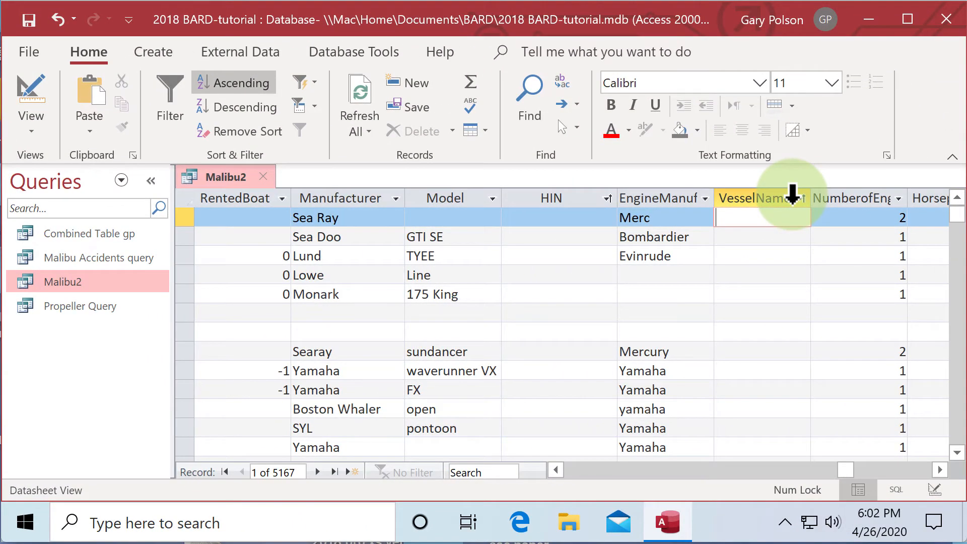
# Sort the Malibu2 query by the VesselName column in ascending order
pyautogui.click(793, 197)
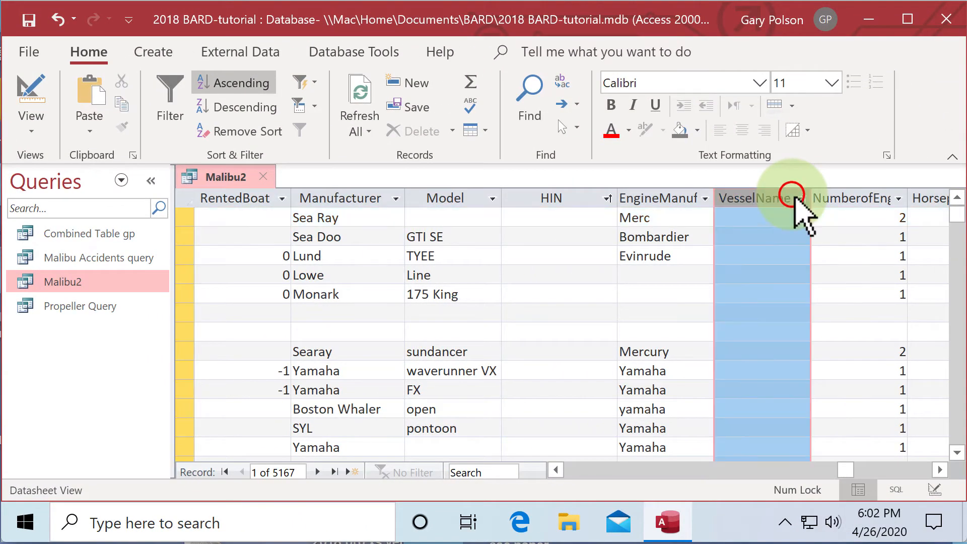
pyautogui.click(250, 83)
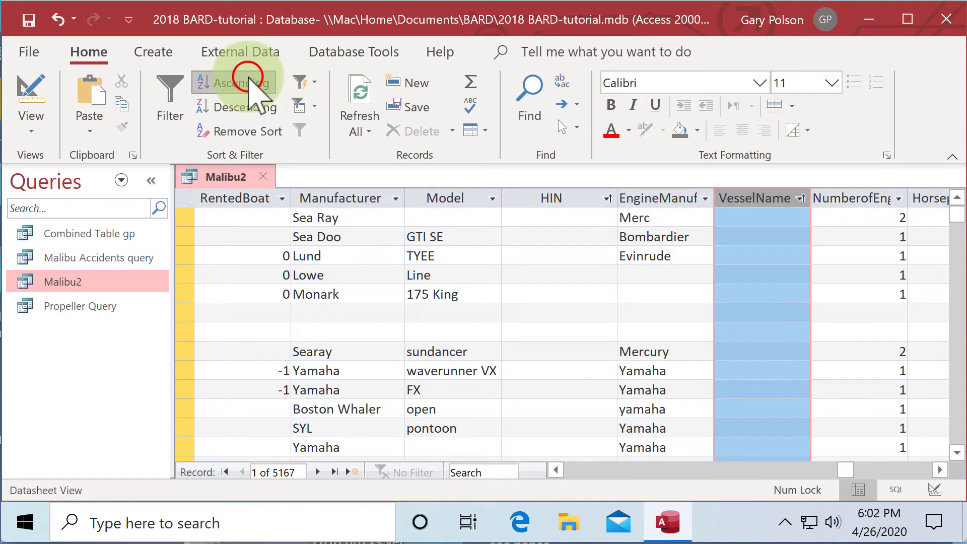
pyautogui.click(759, 217)
# Scan the sorted VesselName column for Malibu and for the Malibu model names Response and Wakesetter entered as vessel names
pyautogui.moveTo(960, 232); pyautogui.dragTo(949, 409)
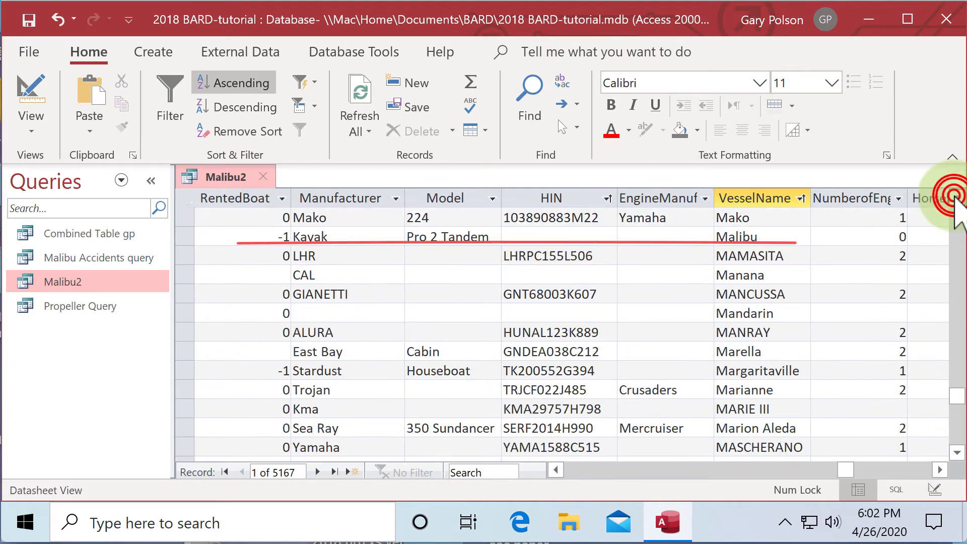
pyautogui.click(955, 197)
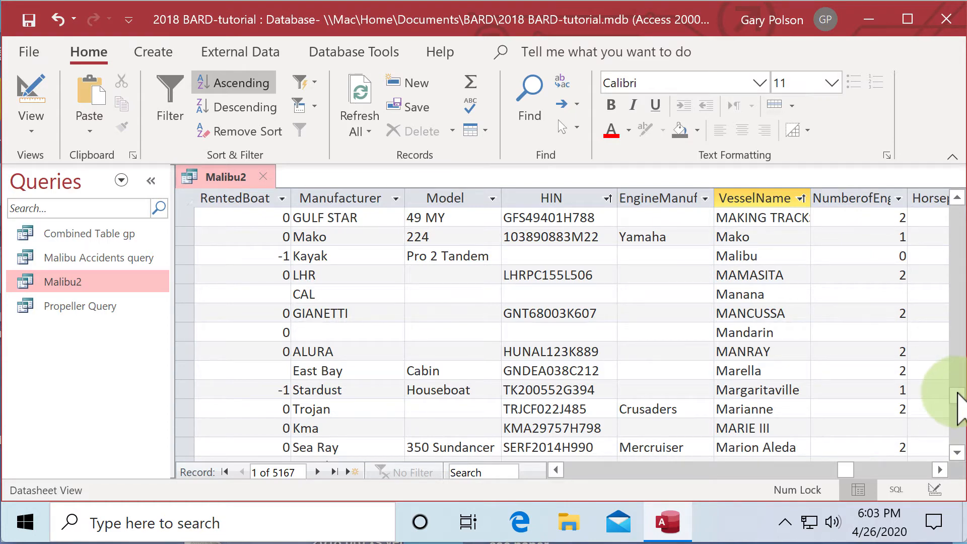
pyautogui.moveTo(959, 408)
pyautogui.mouseDown()
pyautogui.moveTo(954, 389)
pyautogui.moveTo(953, 422)
pyautogui.mouseUp()
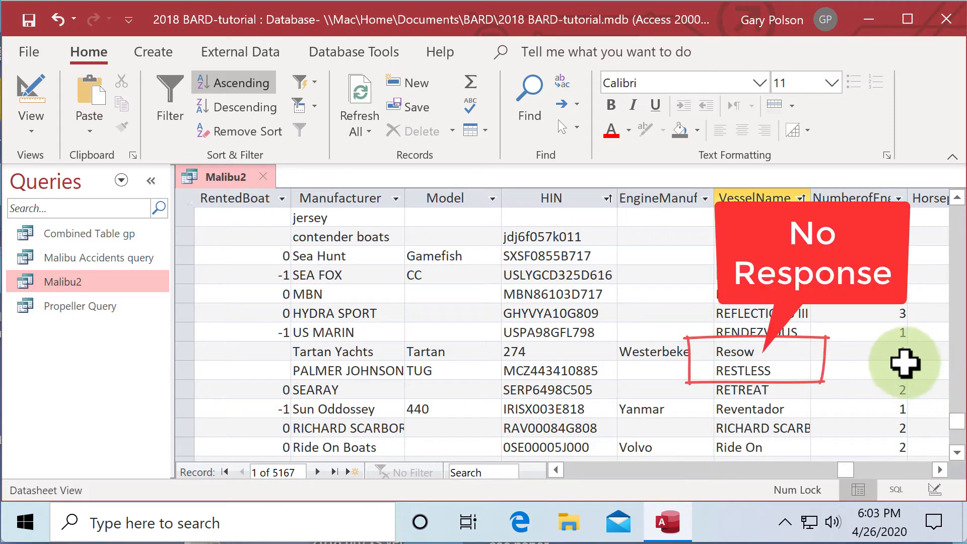
pyautogui.click(938, 469)
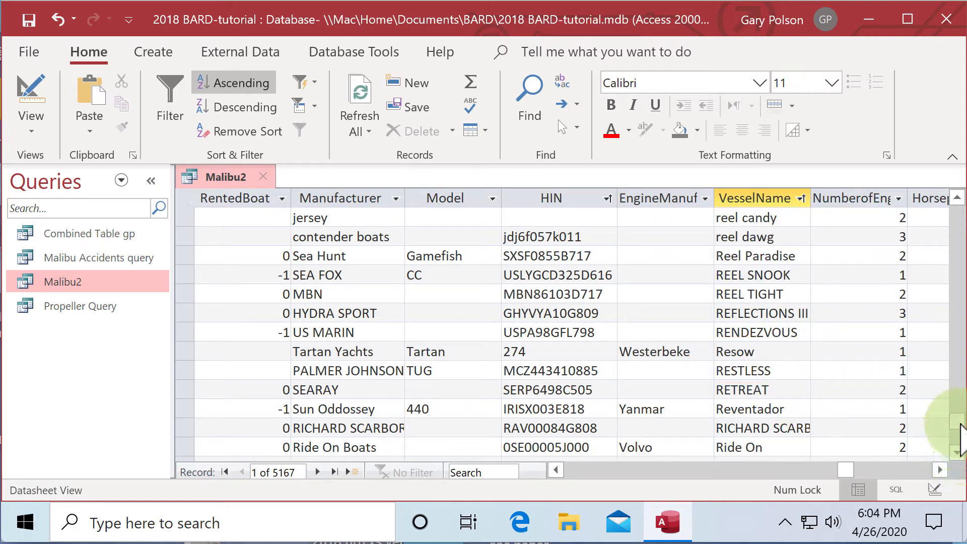
pyautogui.moveTo(960, 438); pyautogui.dragTo(960, 445)
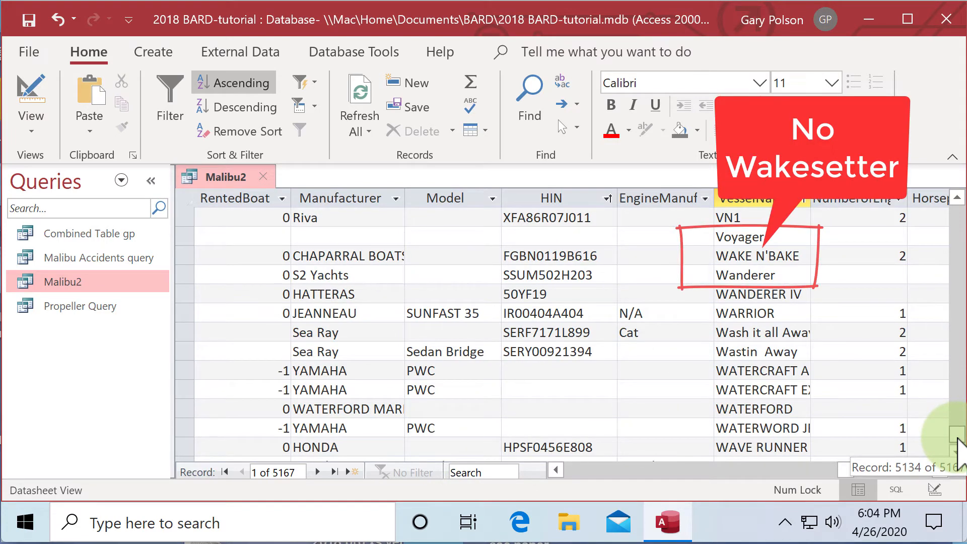
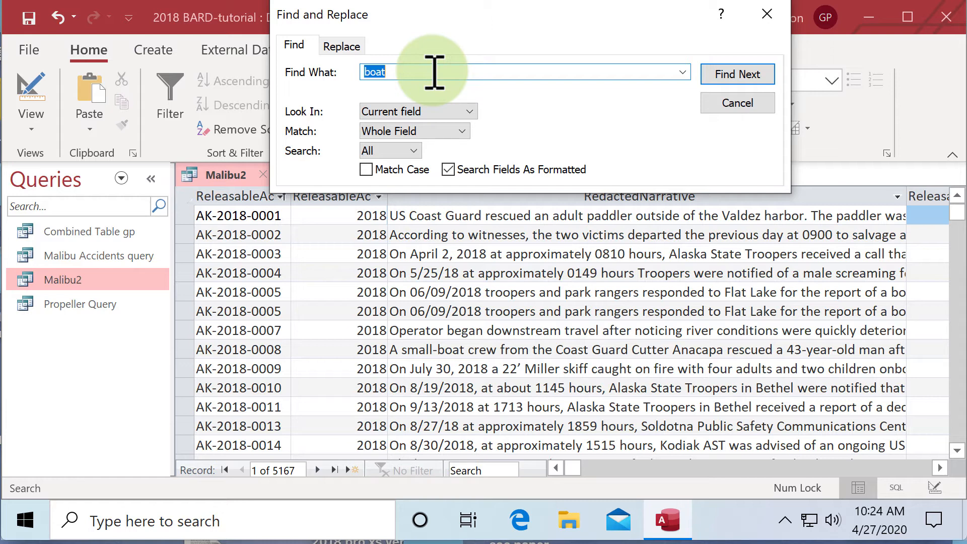
# Search the RedactedNarrative column for Malibu, matching any part of the field
pyautogui.click(290, 45)
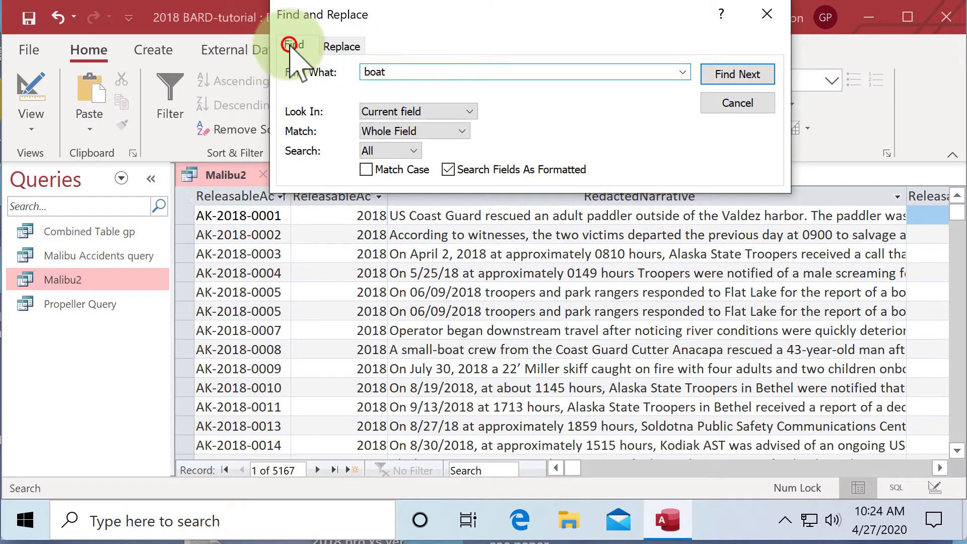
pyautogui.doubleClick(394, 70)
pyautogui.press('BackSpace')
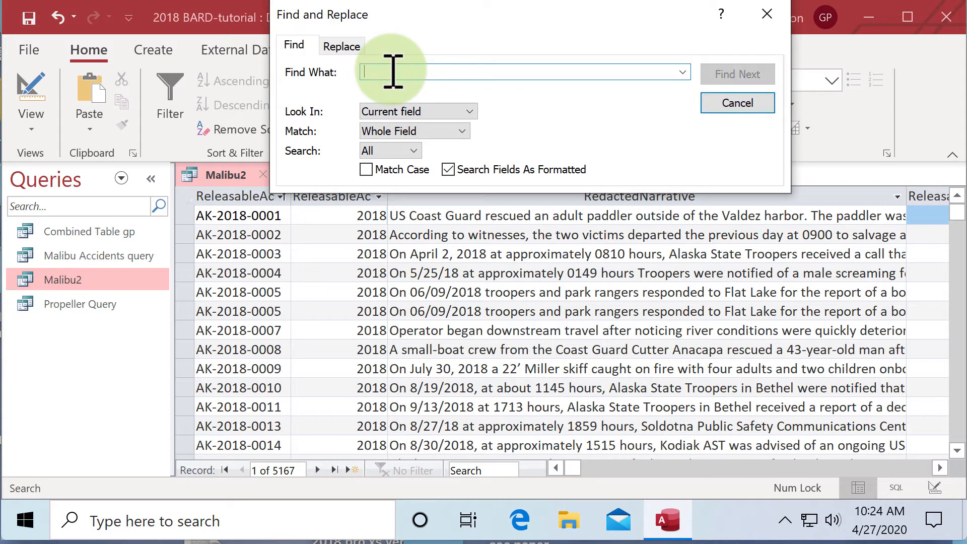
pyautogui.write('Malibu')
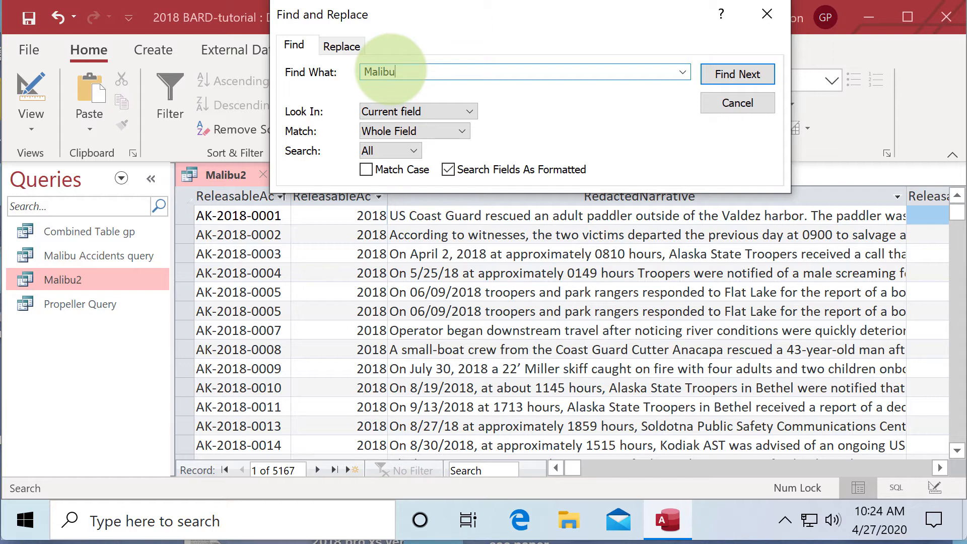
pyautogui.click(462, 131)
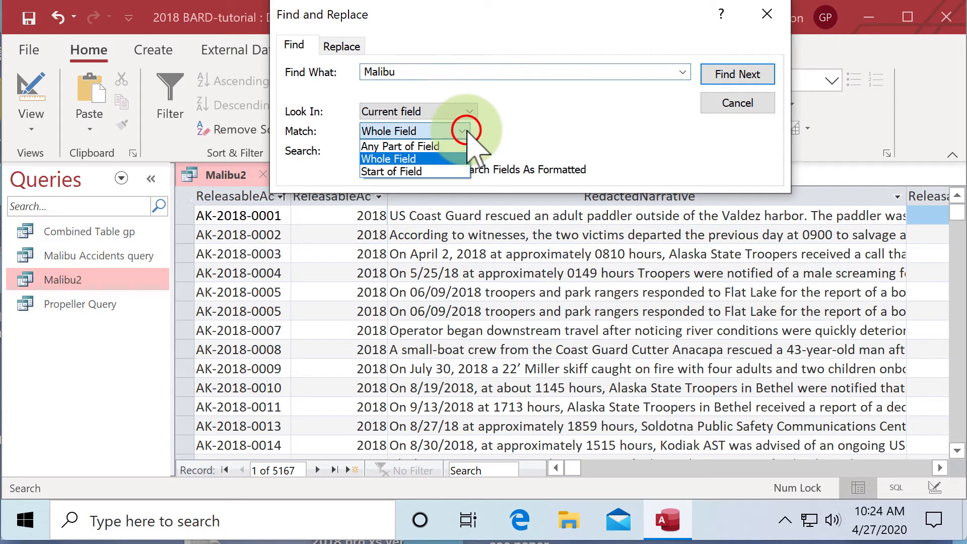
pyautogui.click(443, 146)
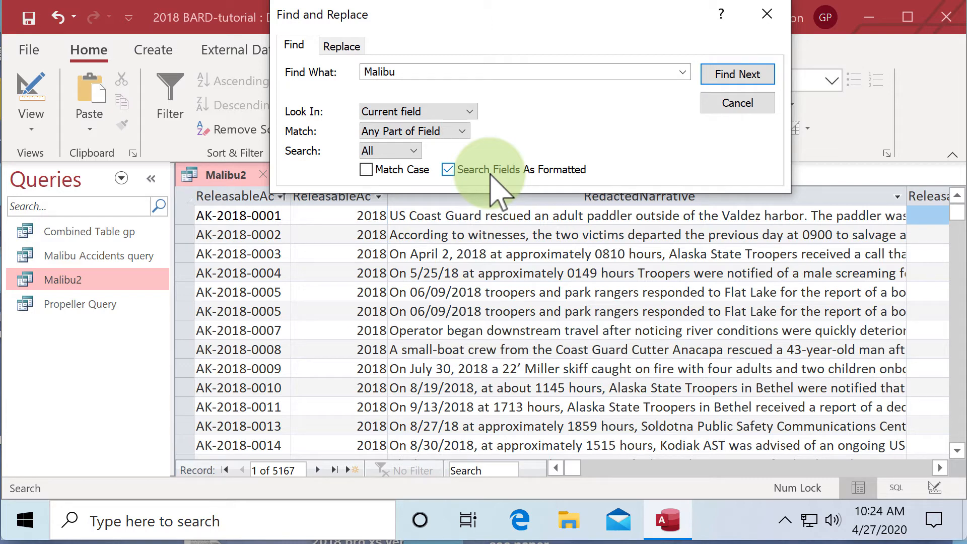
pyautogui.click(737, 74)
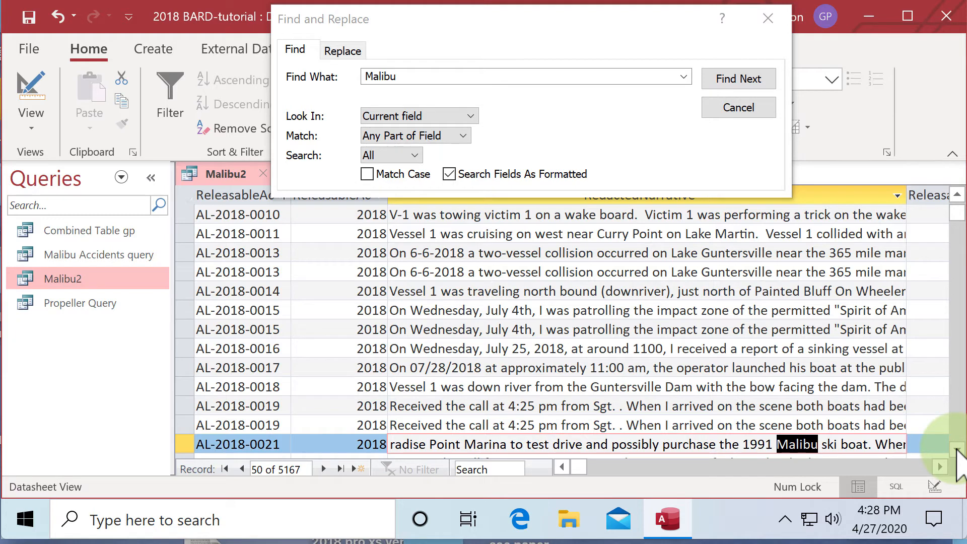
# Check accident AL-2018-0021 for additional vessel rows and review its Manufacturer, Model and HIN entries
pyautogui.click(957, 450)
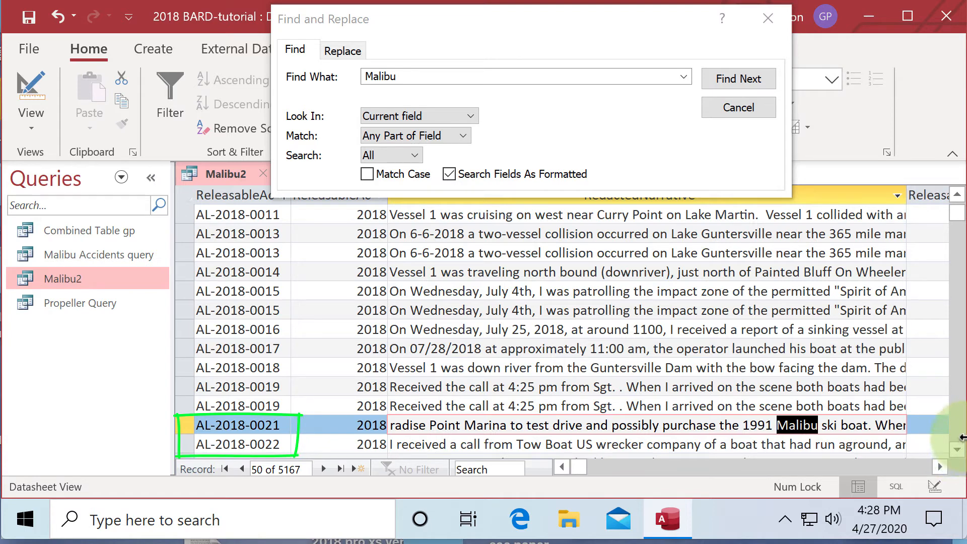
pyautogui.click(739, 78)
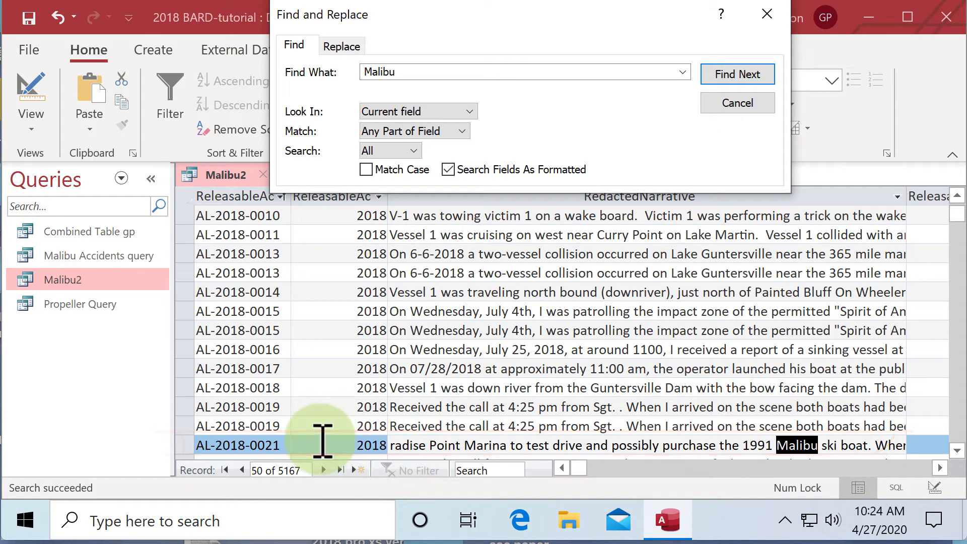
pyautogui.moveTo(579, 468)
pyautogui.mouseDown()
pyautogui.moveTo(650, 483)
pyautogui.moveTo(683, 464)
pyautogui.moveTo(845, 474)
pyautogui.mouseUp()
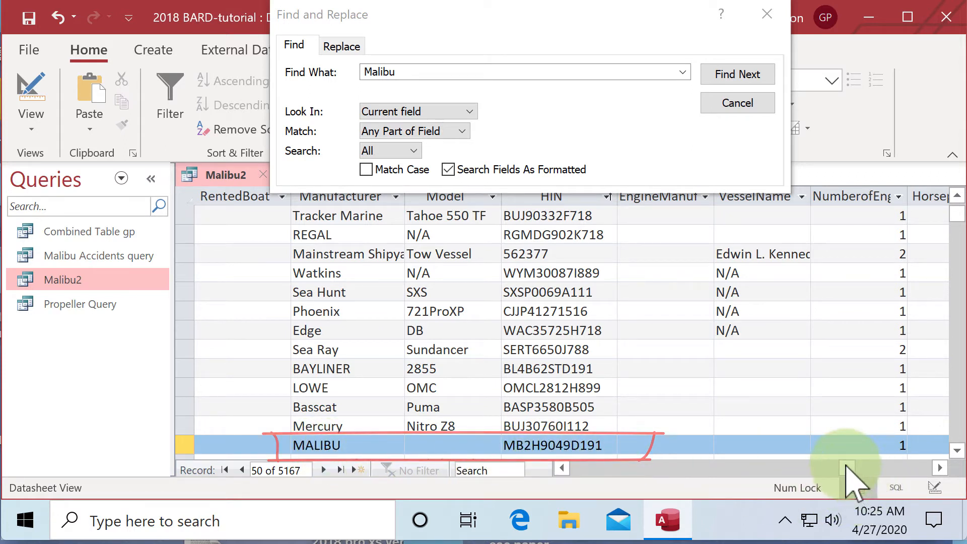
pyautogui.moveTo(846, 467); pyautogui.dragTo(557, 469)
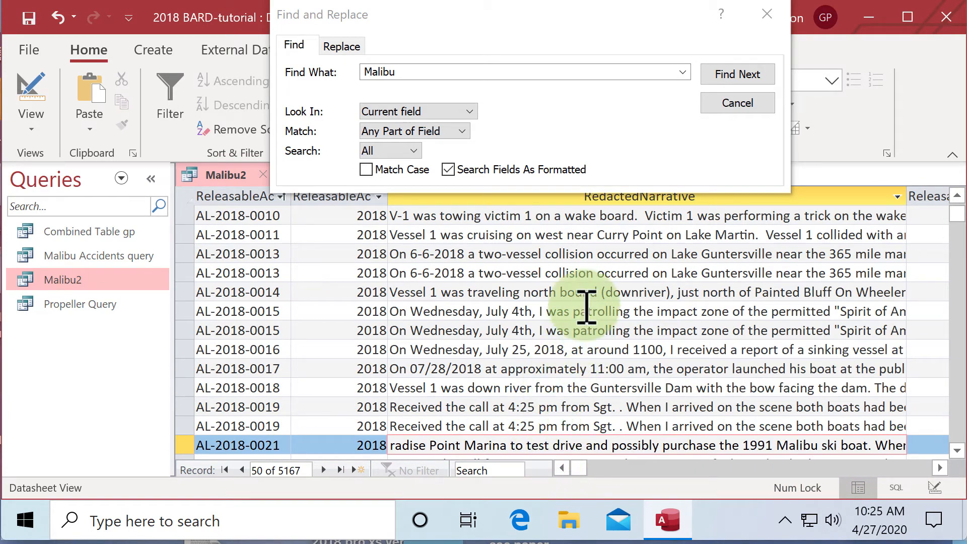
# Advance the Malibu narrative search to accident NC-2018-0093 and compare the Manufacturer, Model and HIN of its vessel rows
pyautogui.click(730, 77)
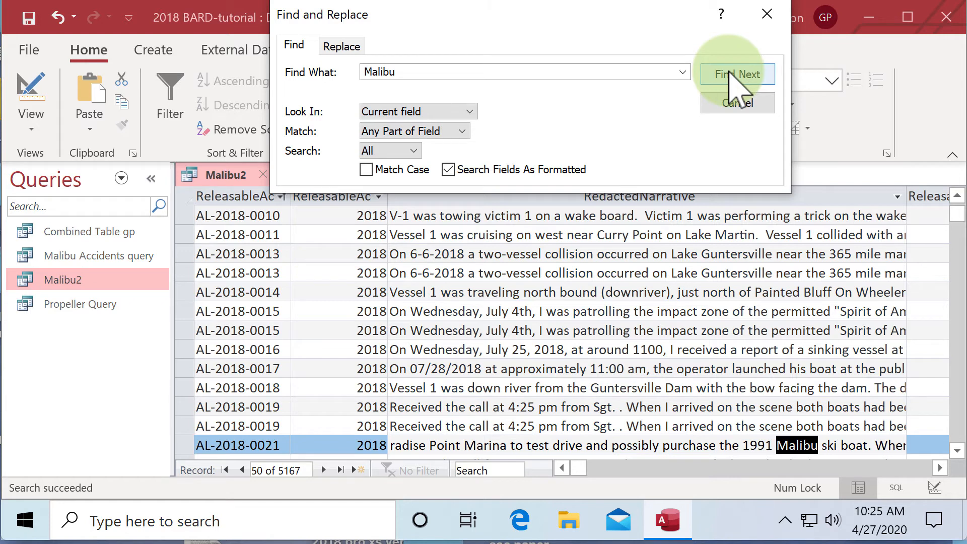
pyautogui.click(730, 77)
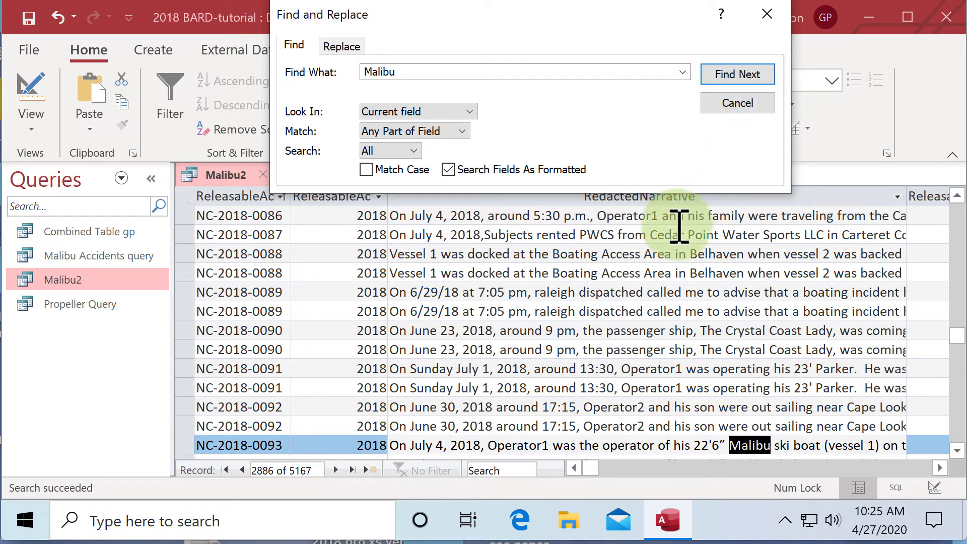
pyautogui.click(493, 445)
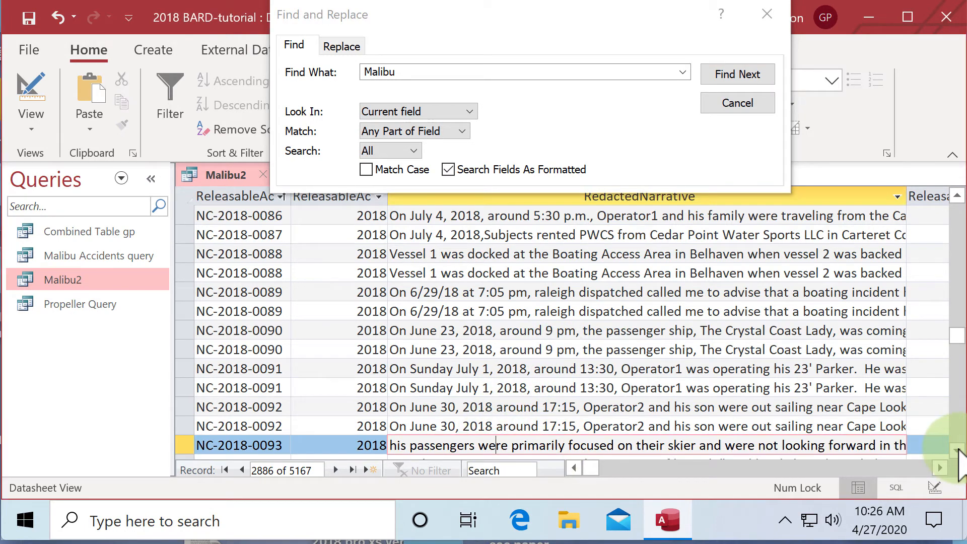
pyautogui.click(957, 450)
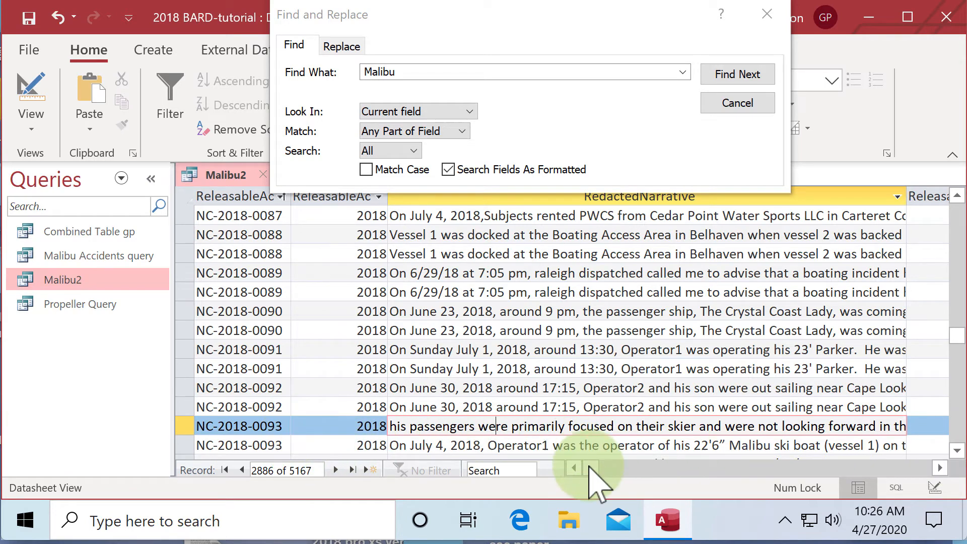
pyautogui.moveTo(593, 467); pyautogui.dragTo(850, 483)
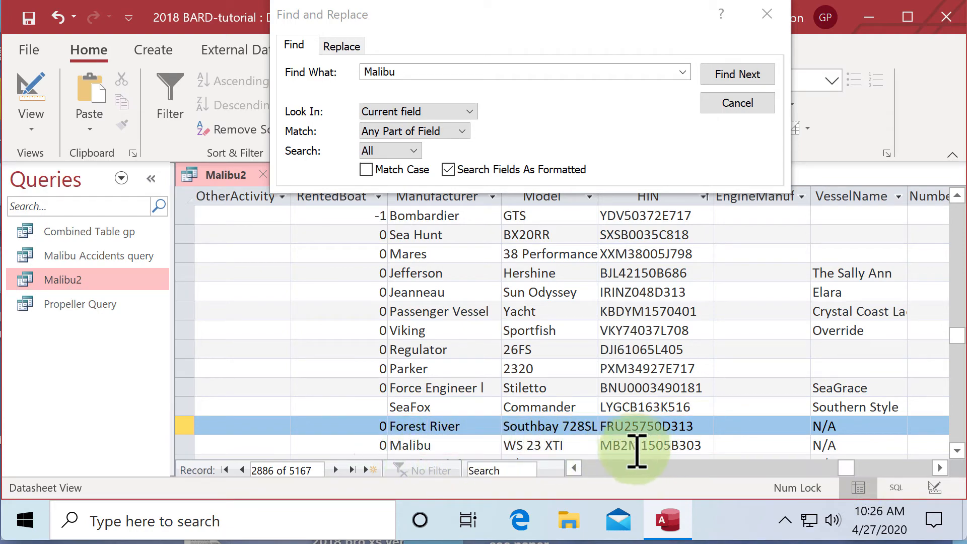
pyautogui.moveTo(844, 466); pyautogui.dragTo(568, 466)
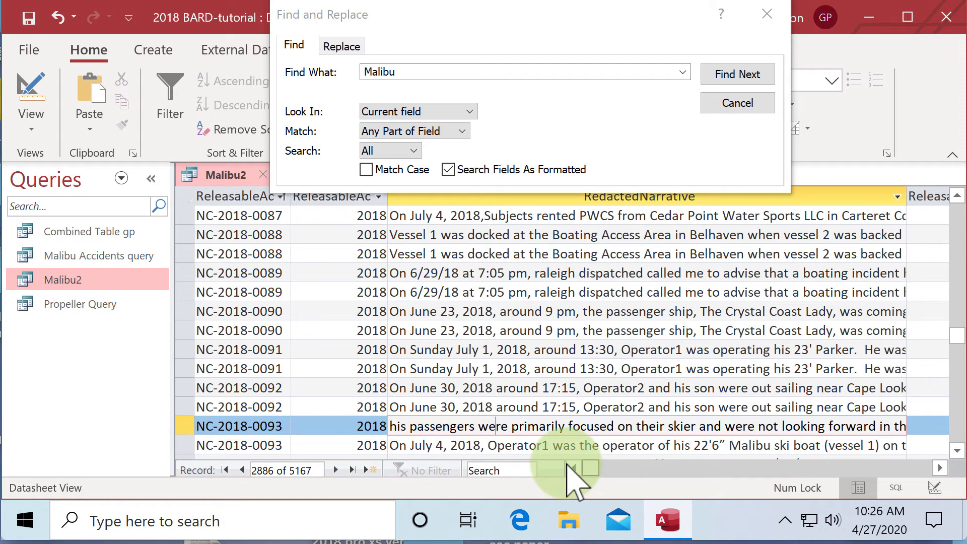
# Continue the narrative search to accident NC-2018-0146 and check its vessel rows' Manufacturer, Model and HIN
pyautogui.click(738, 73)
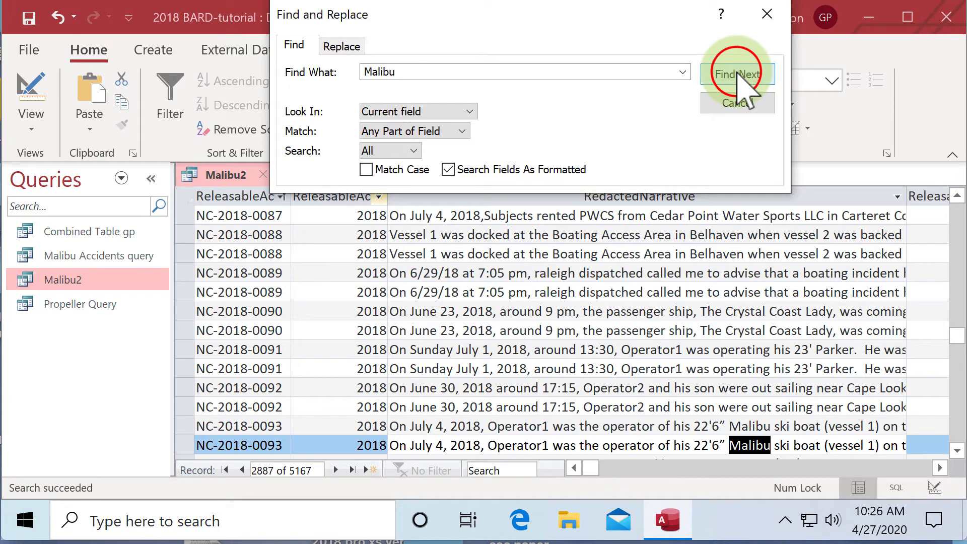
pyautogui.click(738, 74)
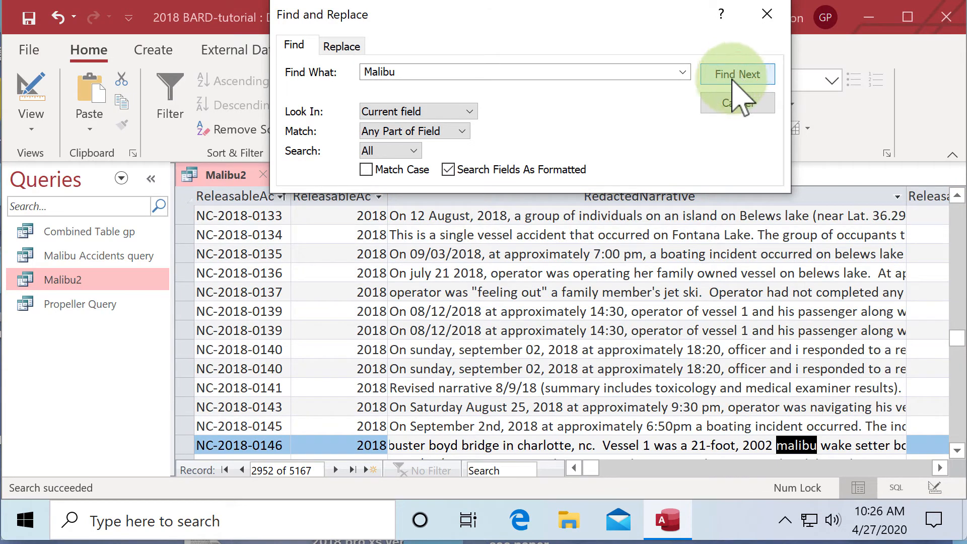
pyautogui.click(442, 446)
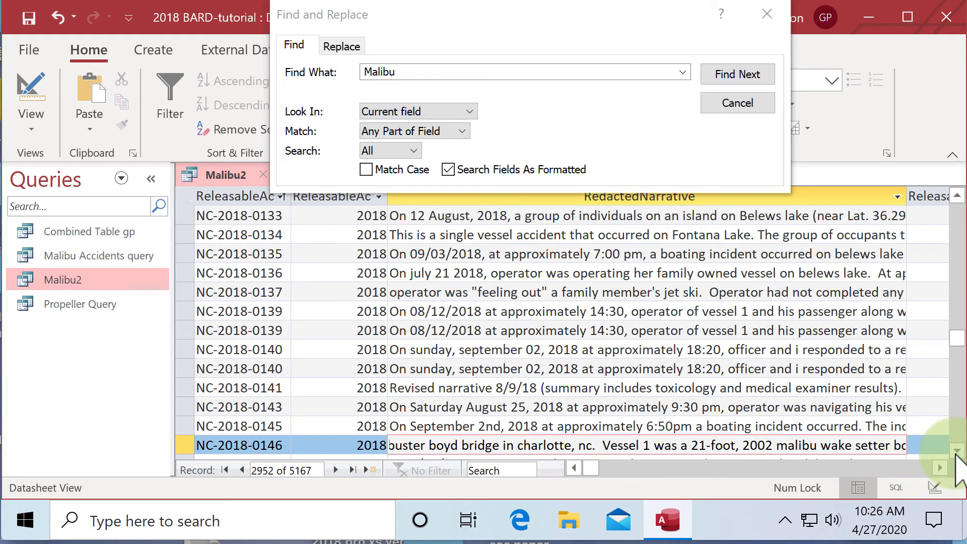
pyautogui.click(956, 450)
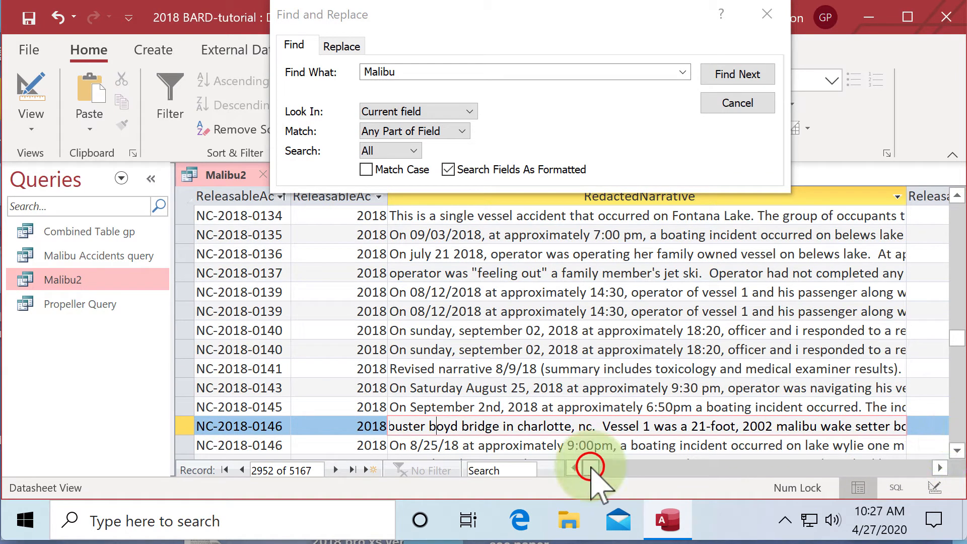
pyautogui.moveTo(590, 468); pyautogui.dragTo(852, 471)
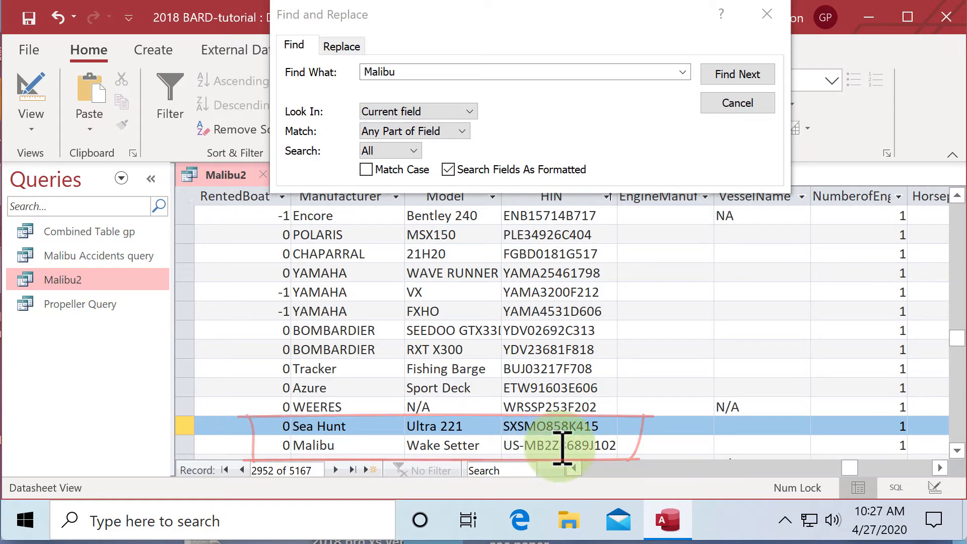
pyautogui.moveTo(850, 469); pyautogui.dragTo(556, 468)
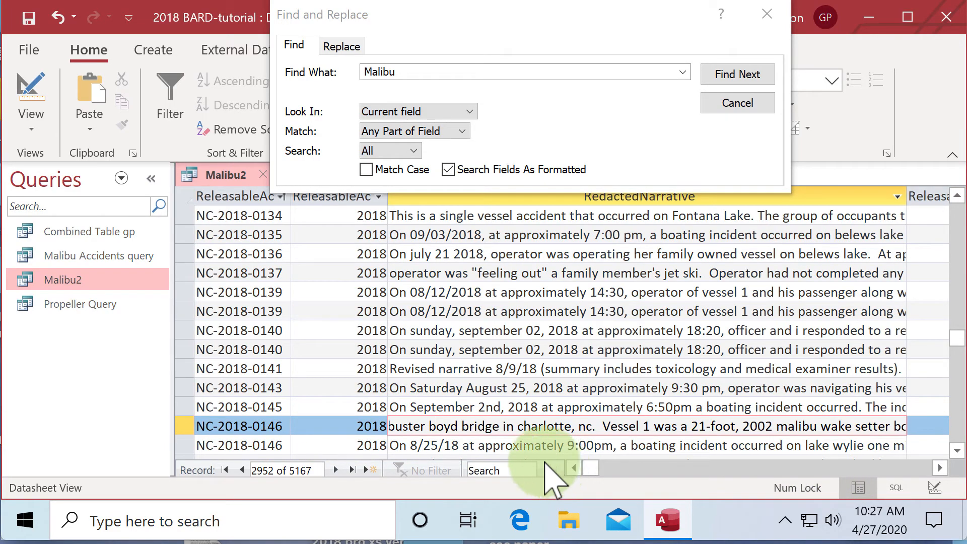
# Find the Malibu mention in accident TX-2018-0198, check for further vessel rows and review its Manufacturer, Model and HIN
pyautogui.click(726, 81)
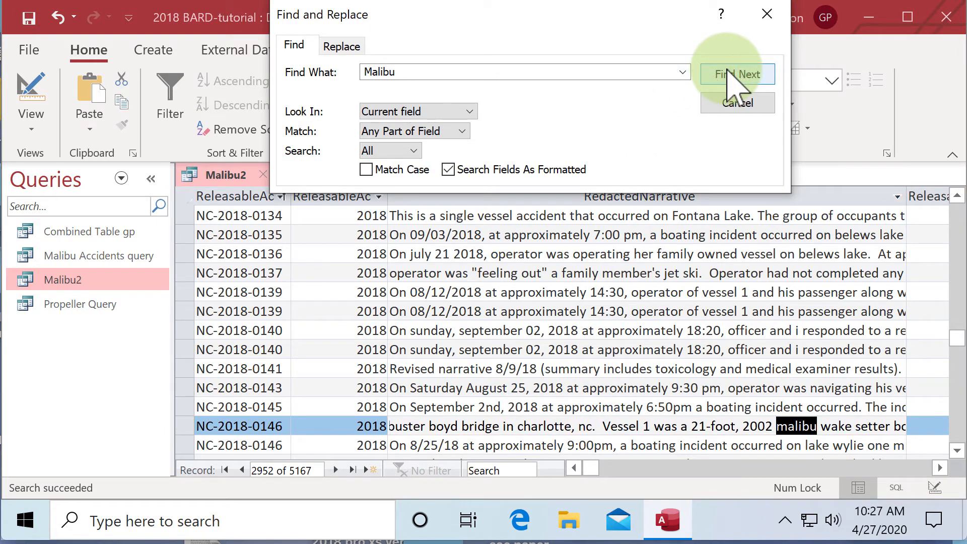
pyautogui.click(727, 81)
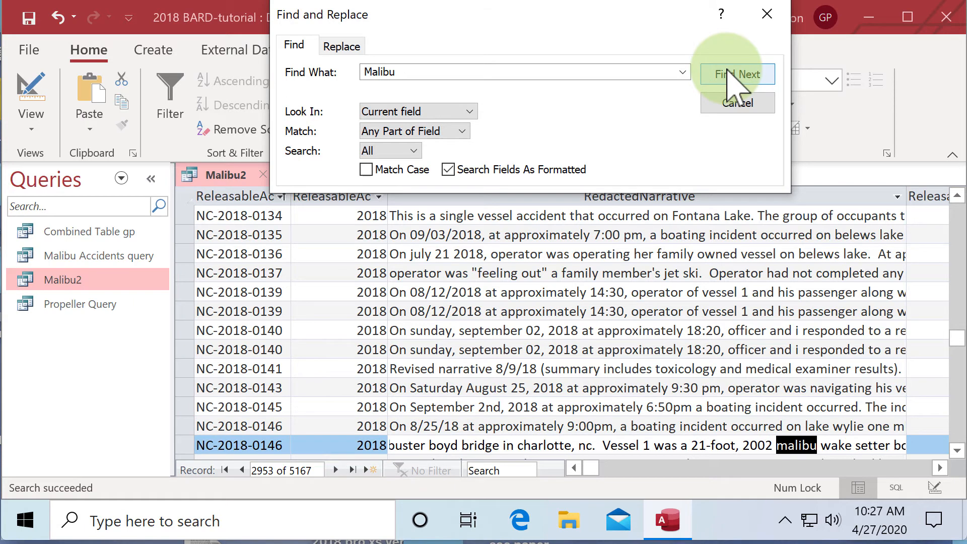
pyautogui.click(726, 80)
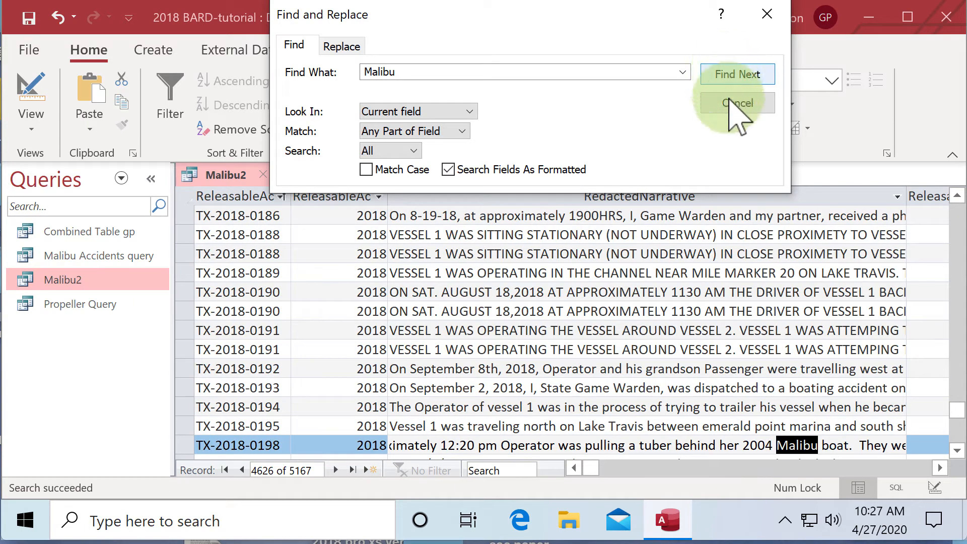
pyautogui.click(530, 445)
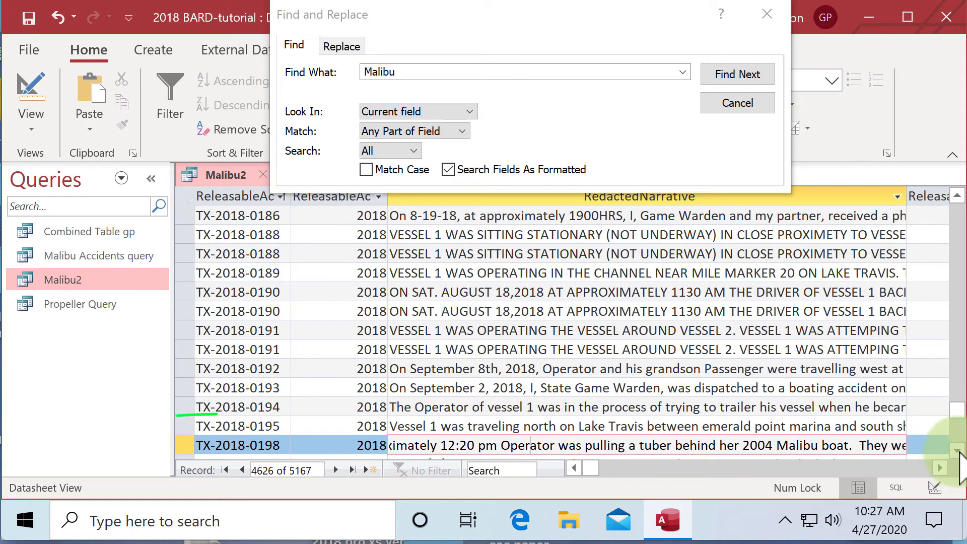
pyautogui.click(957, 451)
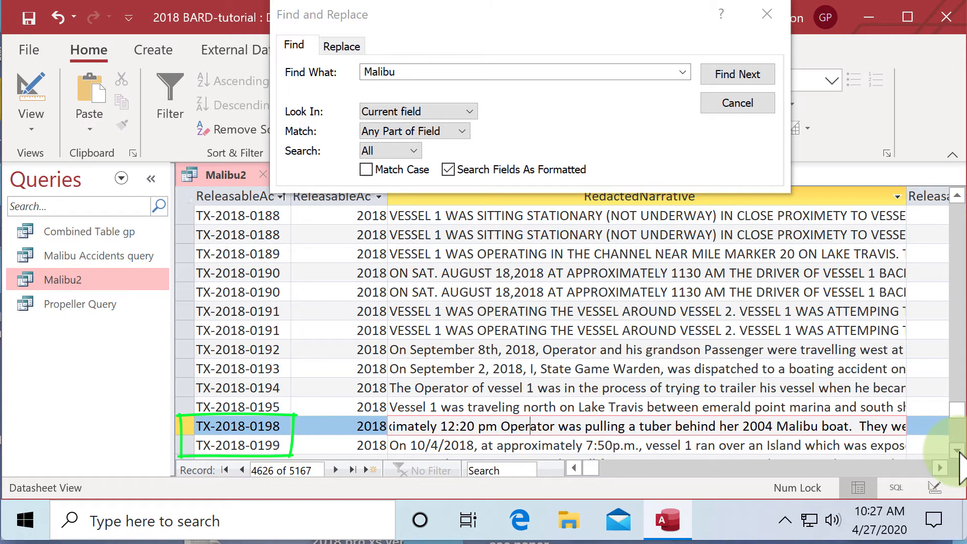
pyautogui.click(957, 196)
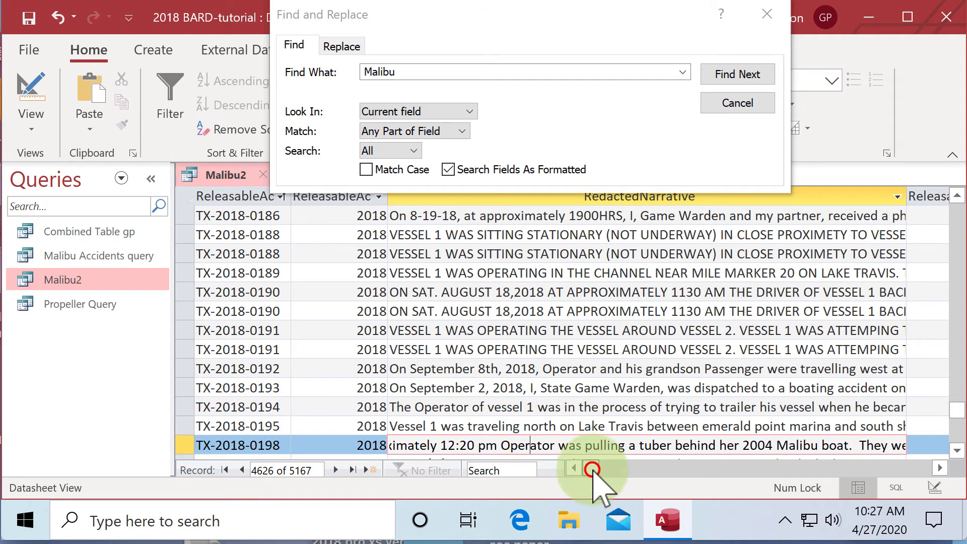
pyautogui.moveTo(592, 470); pyautogui.dragTo(846, 473)
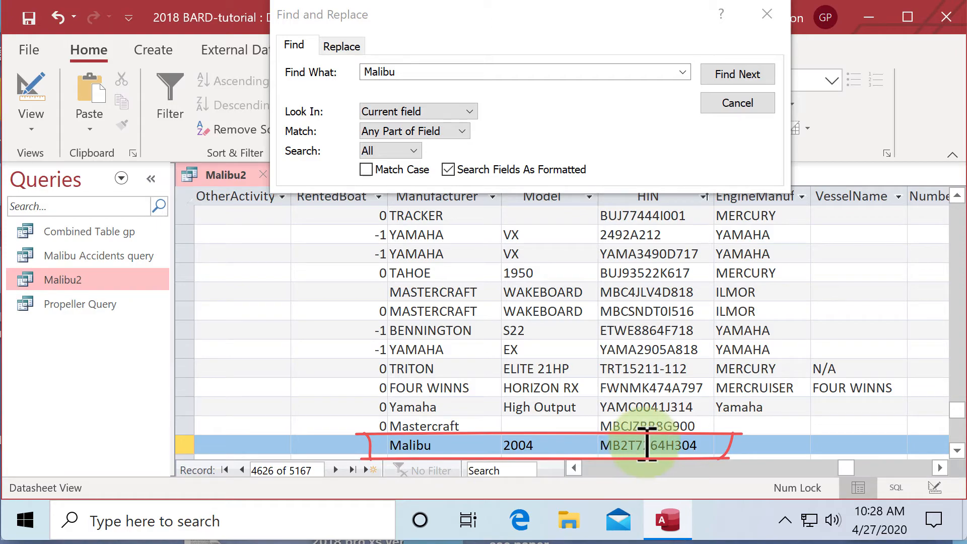
pyautogui.moveTo(846, 466); pyautogui.dragTo(575, 464)
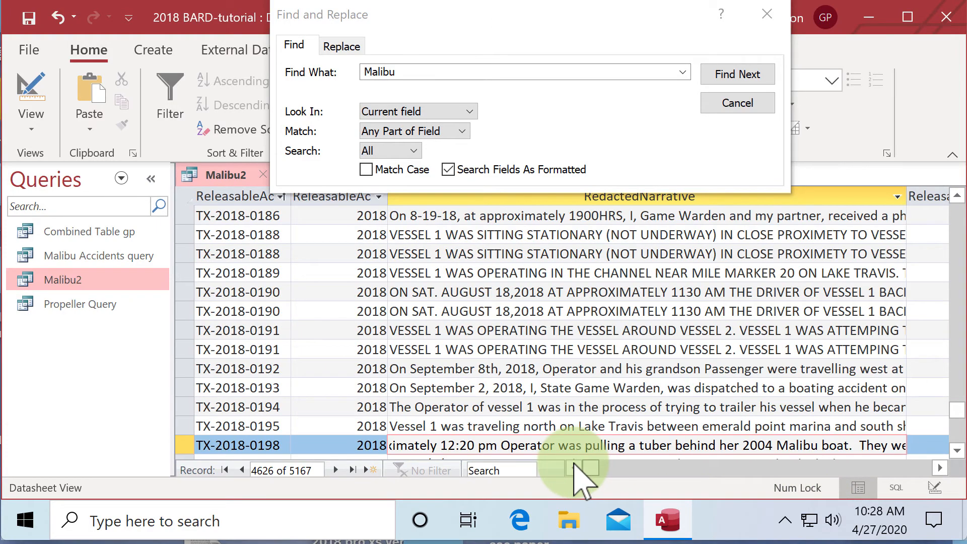
# Find the Malibu mention in accident UT-2018-0048 and compare the Manufacturer, Model and HIN fields of its vessel rows
pyautogui.click(739, 74)
pyautogui.click(740, 75)
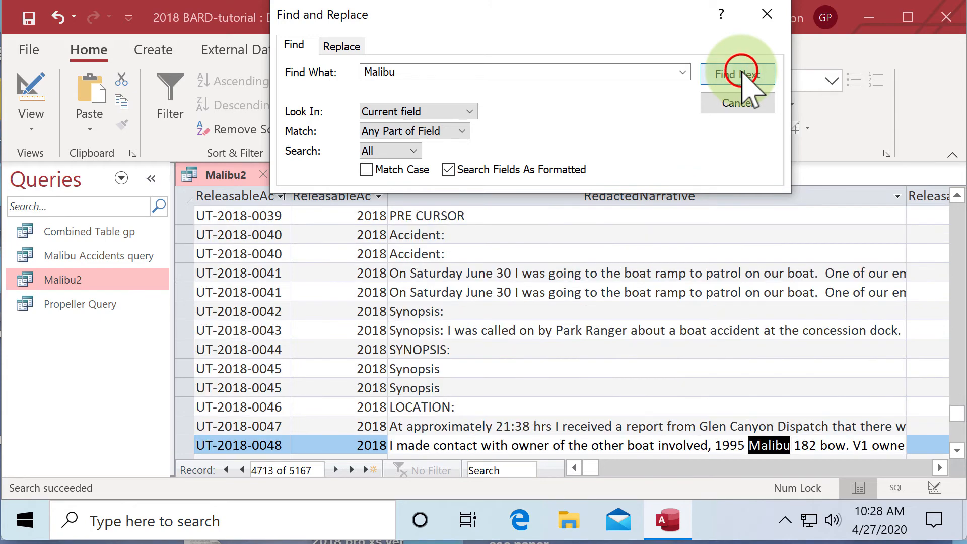
pyautogui.click(563, 446)
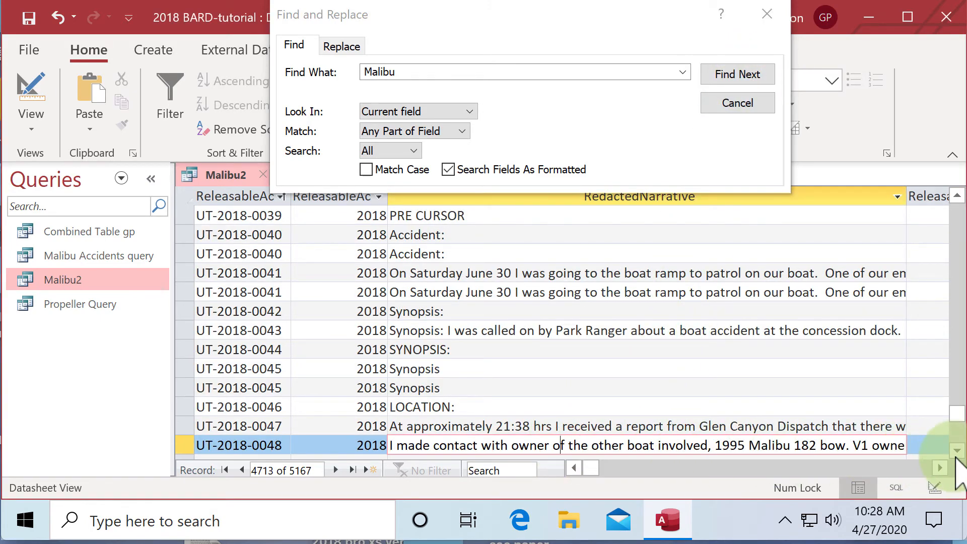
pyautogui.click(956, 451)
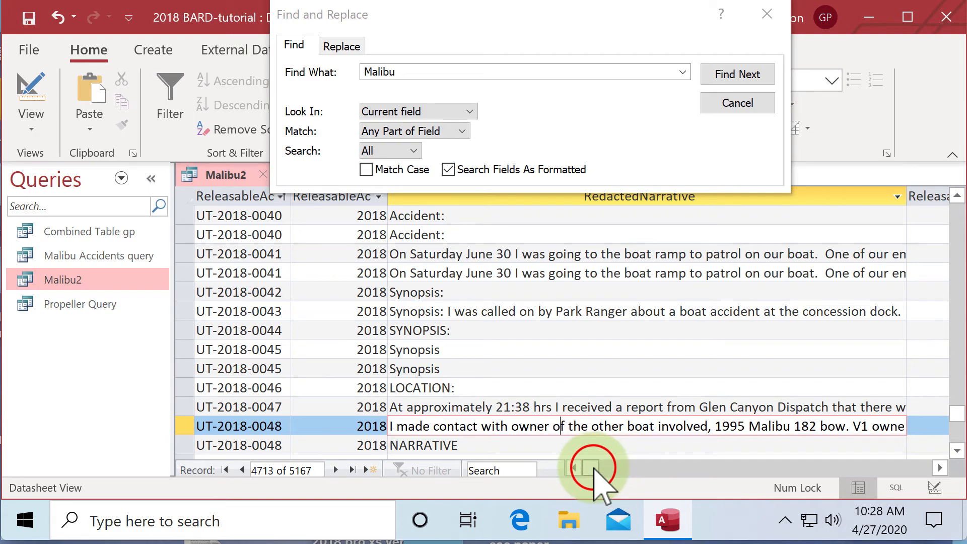
pyautogui.moveTo(595, 468)
pyautogui.mouseDown()
pyautogui.moveTo(901, 483)
pyautogui.moveTo(936, 499)
pyautogui.moveTo(834, 484)
pyautogui.moveTo(848, 484)
pyautogui.mouseUp()
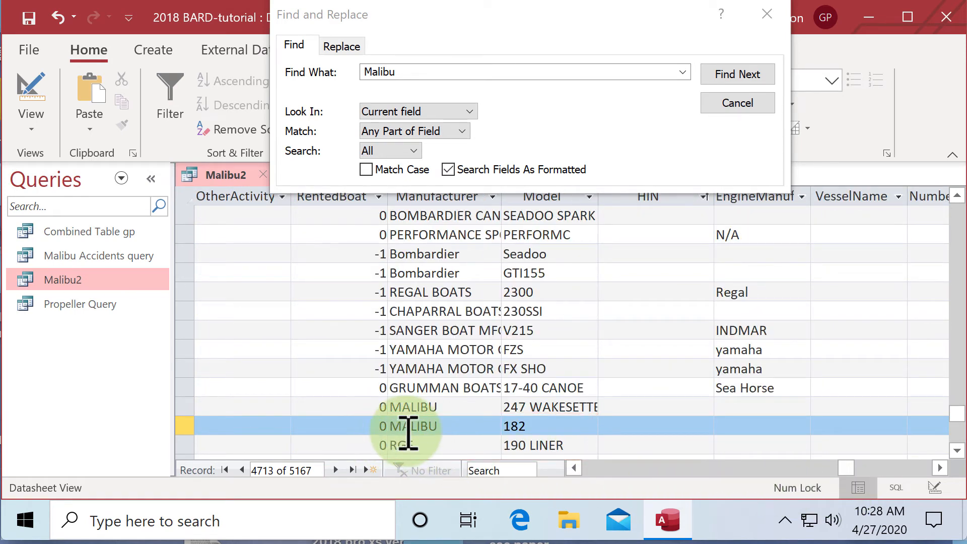
pyautogui.moveTo(849, 468); pyautogui.dragTo(568, 461)
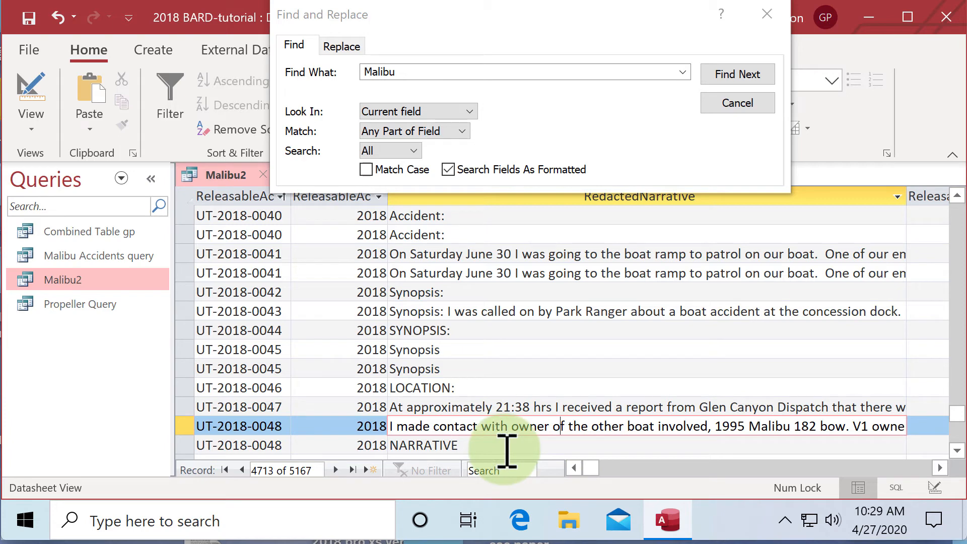
# Continue the Malibu narrative search to accident UT-2018-0083 and compare the Manufacturer, Model and HIN of its vessel rows
pyautogui.click(753, 75)
pyautogui.click(753, 75)
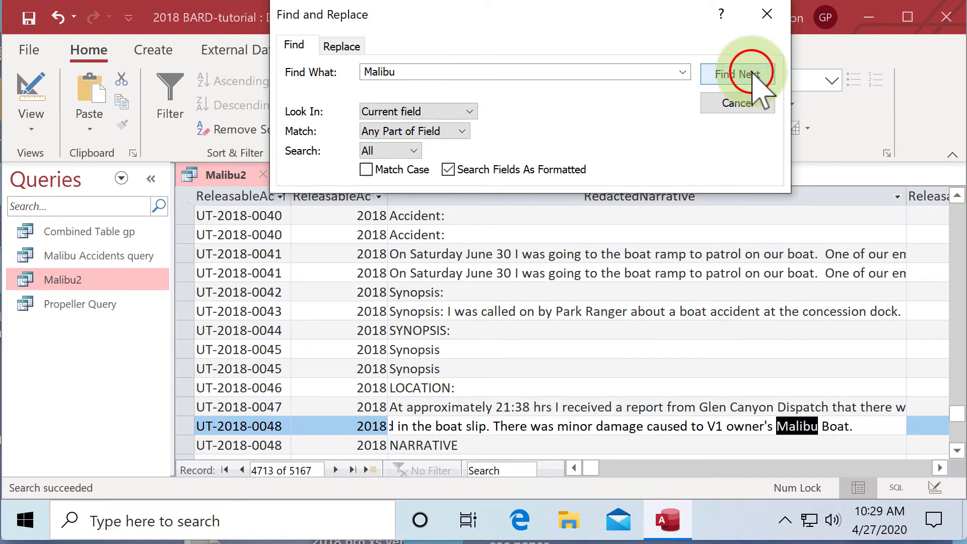
pyautogui.click(754, 74)
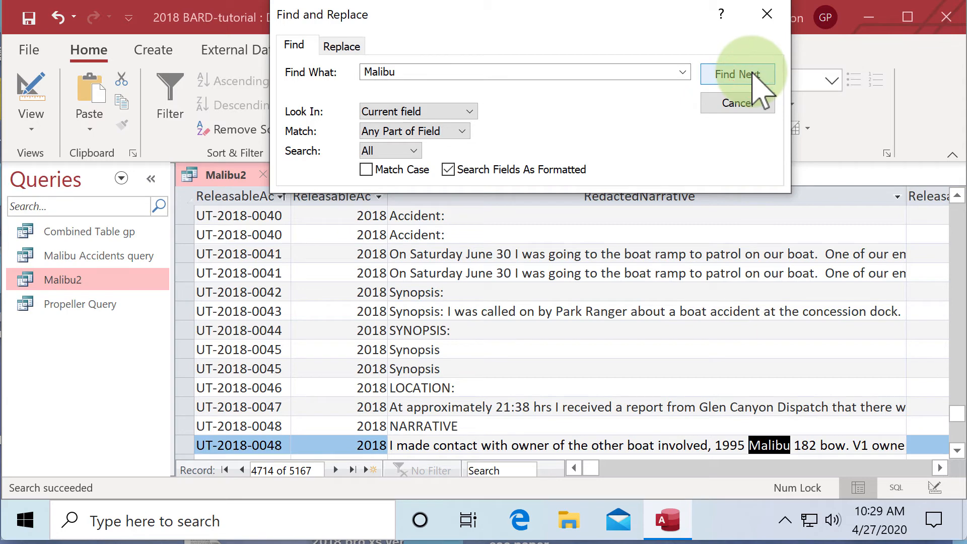
pyautogui.click(753, 74)
pyautogui.click(753, 75)
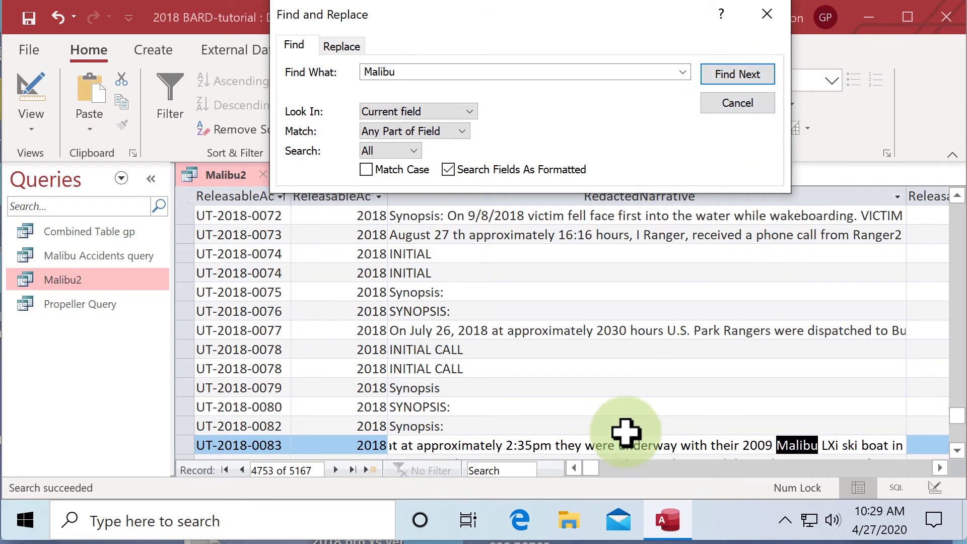
pyautogui.click(619, 445)
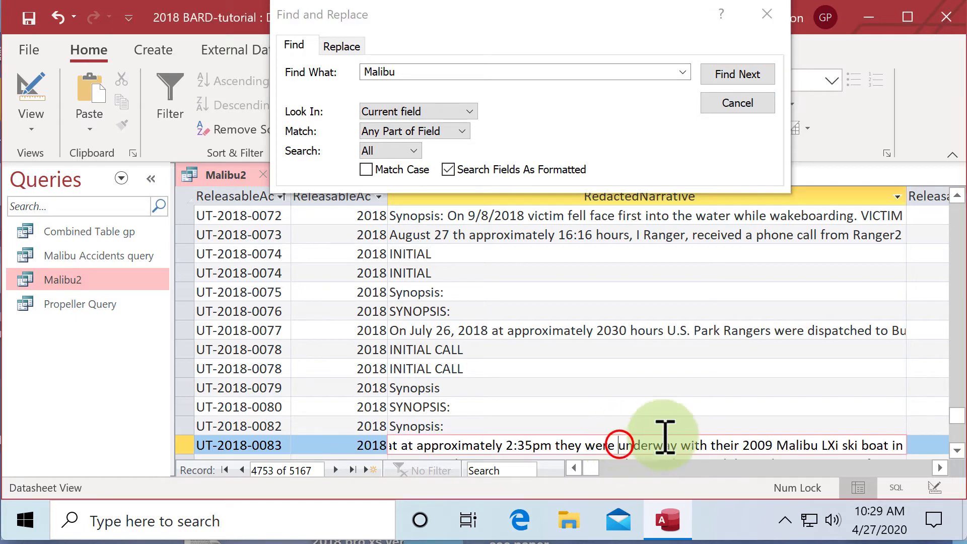
pyautogui.click(957, 451)
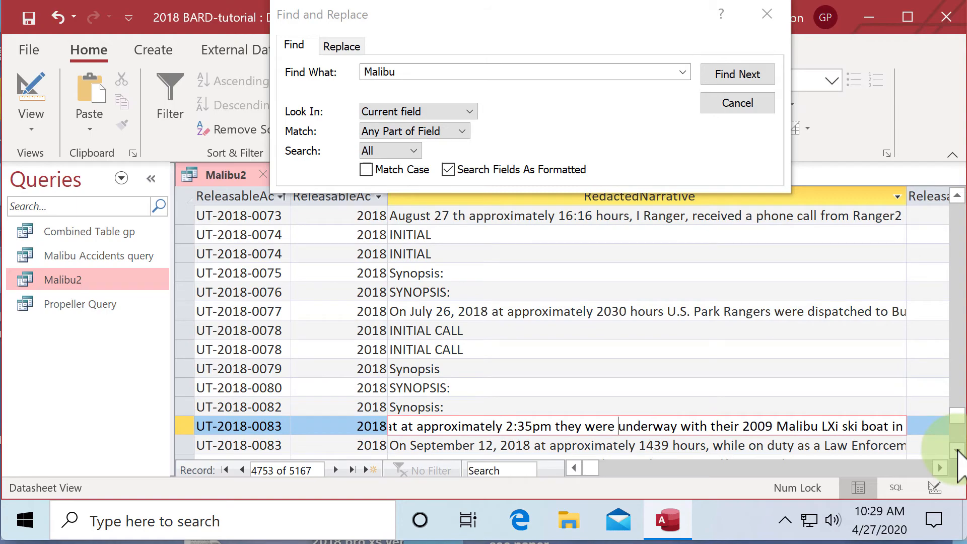
pyautogui.click(590, 467)
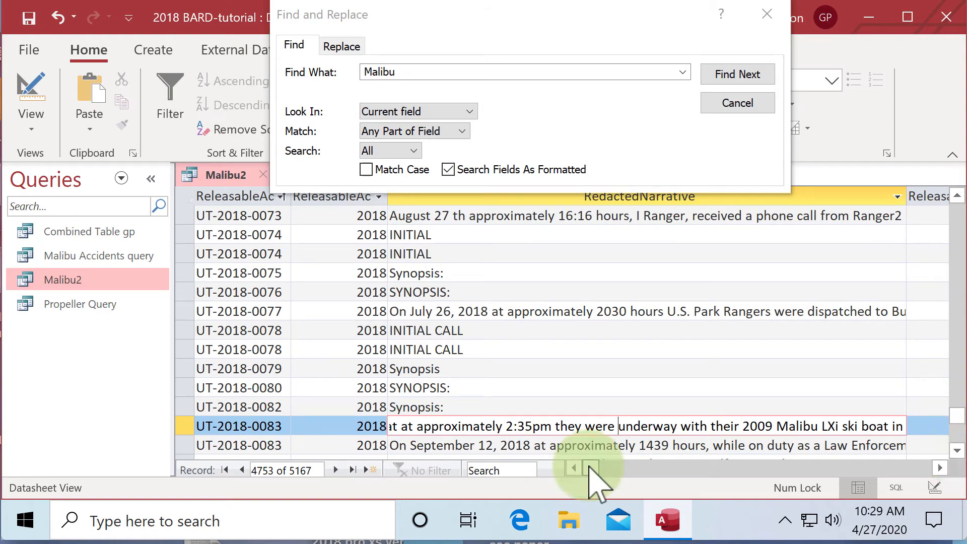
pyautogui.moveTo(591, 468)
pyautogui.mouseDown()
pyautogui.moveTo(599, 519)
pyautogui.moveTo(660, 471)
pyautogui.moveTo(708, 517)
pyautogui.moveTo(759, 484)
pyautogui.moveTo(816, 507)
pyautogui.moveTo(846, 504)
pyautogui.moveTo(845, 486)
pyautogui.mouseUp()
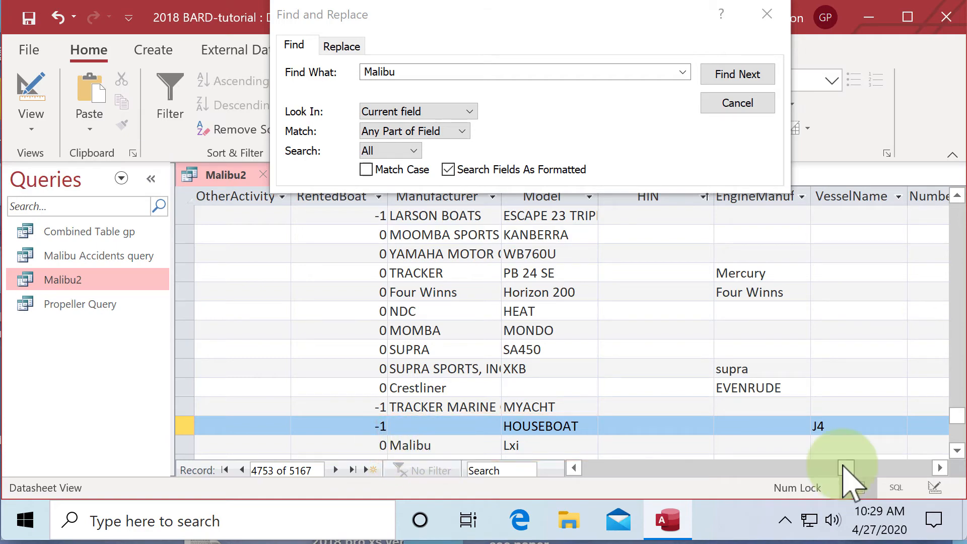
pyautogui.moveTo(843, 461); pyautogui.dragTo(567, 467)
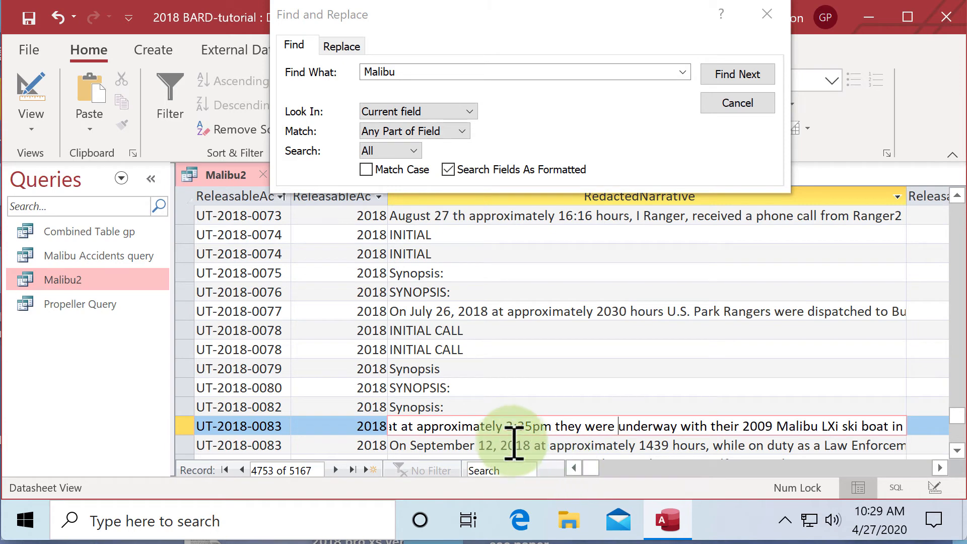
# Advance the narrative search to accident WA-2018-0048 and check the Manufacturer, Model and HIN fields of both its vessel rows
pyautogui.click(730, 76)
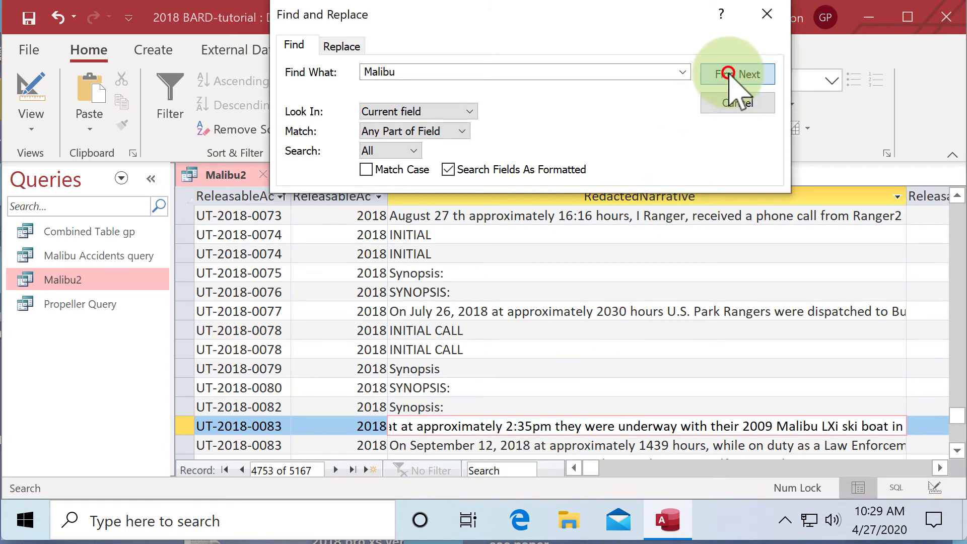
pyautogui.click(730, 75)
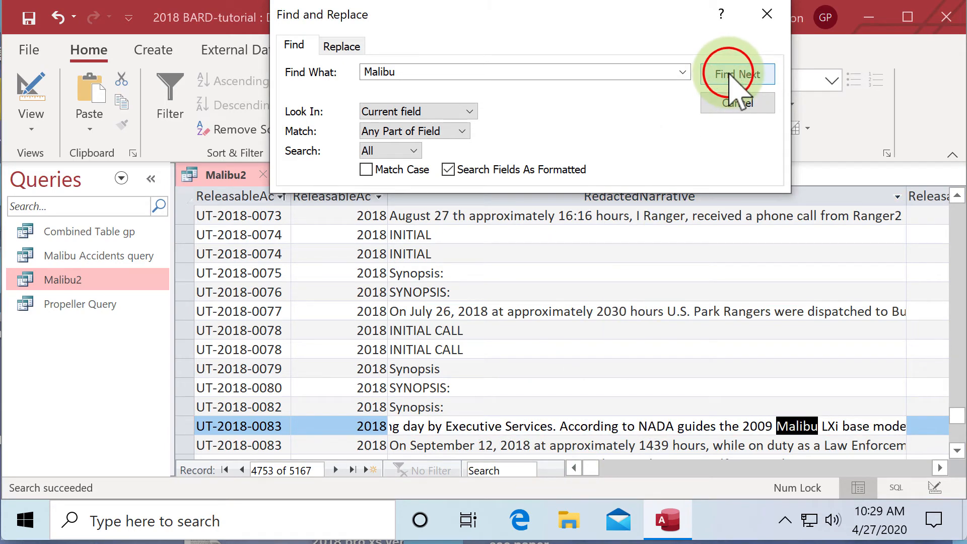
pyautogui.click(730, 76)
pyautogui.click(729, 76)
pyautogui.click(729, 76)
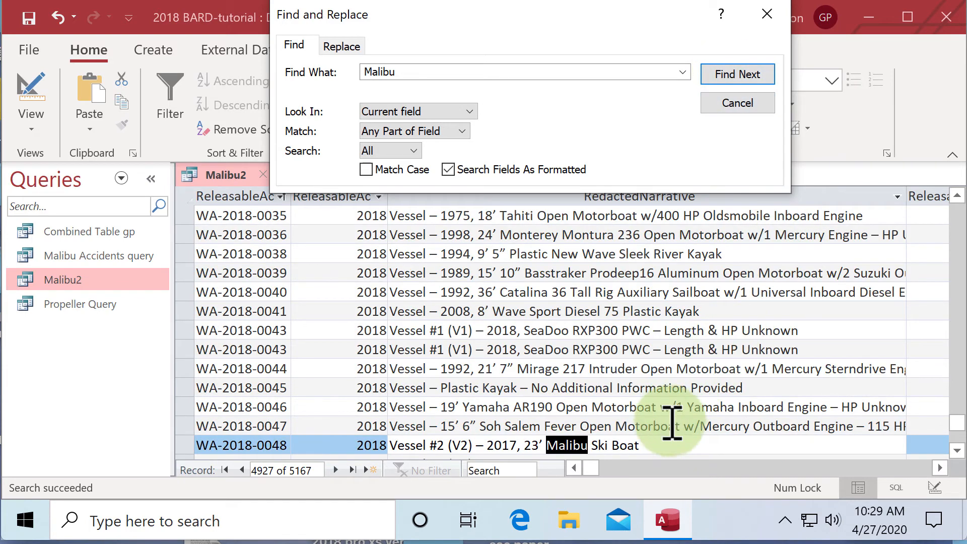
pyautogui.click(662, 446)
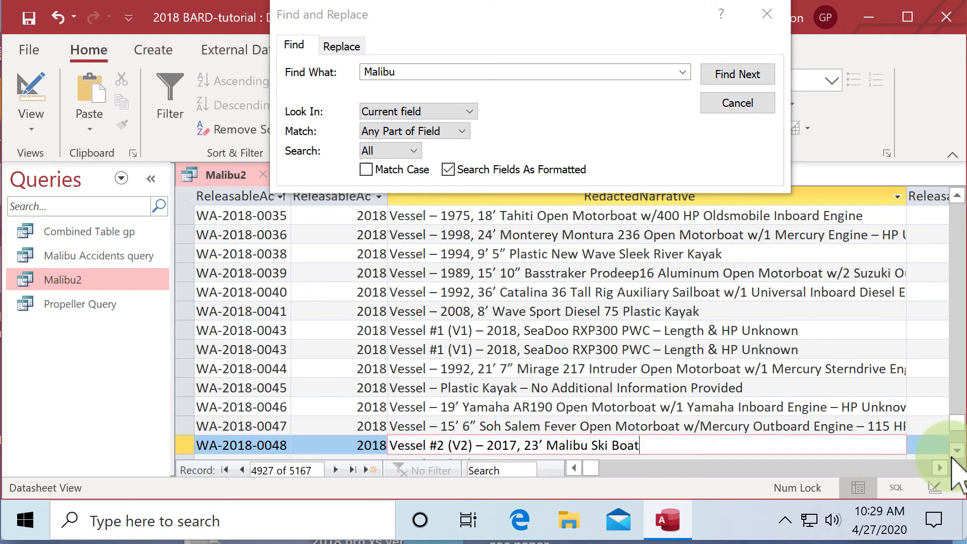
pyautogui.click(957, 451)
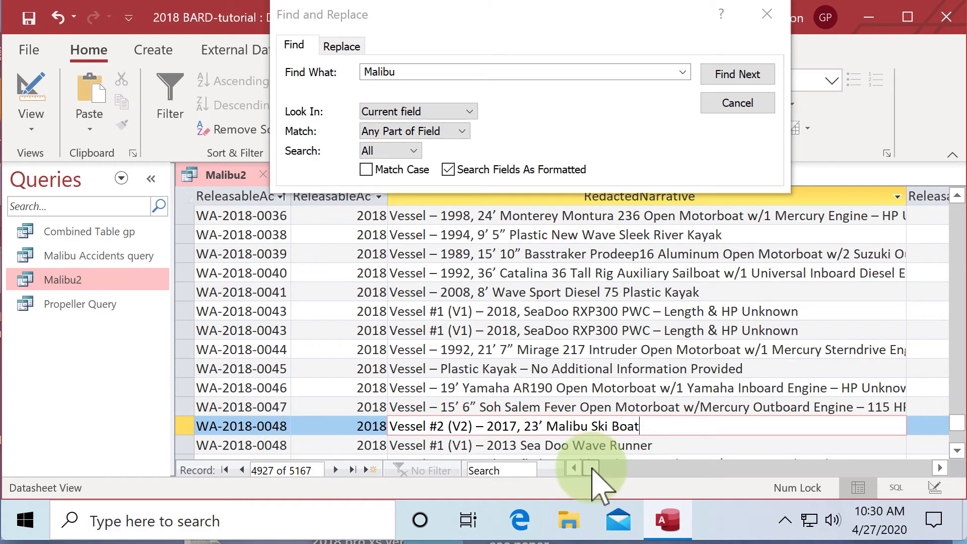
pyautogui.moveTo(593, 467)
pyautogui.mouseDown()
pyautogui.moveTo(637, 498)
pyautogui.moveTo(692, 491)
pyautogui.moveTo(713, 475)
pyautogui.moveTo(843, 491)
pyautogui.mouseUp()
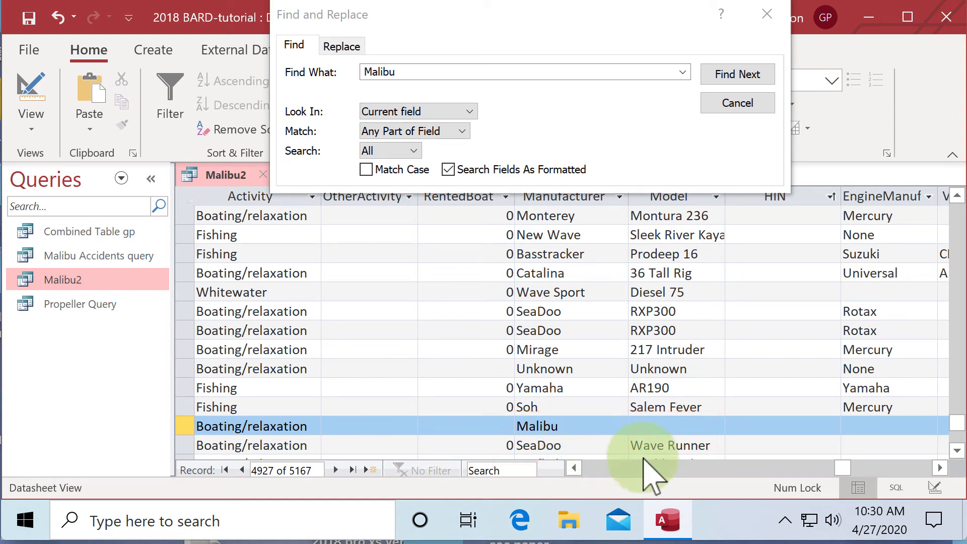
pyautogui.moveTo(841, 463); pyautogui.dragTo(571, 465)
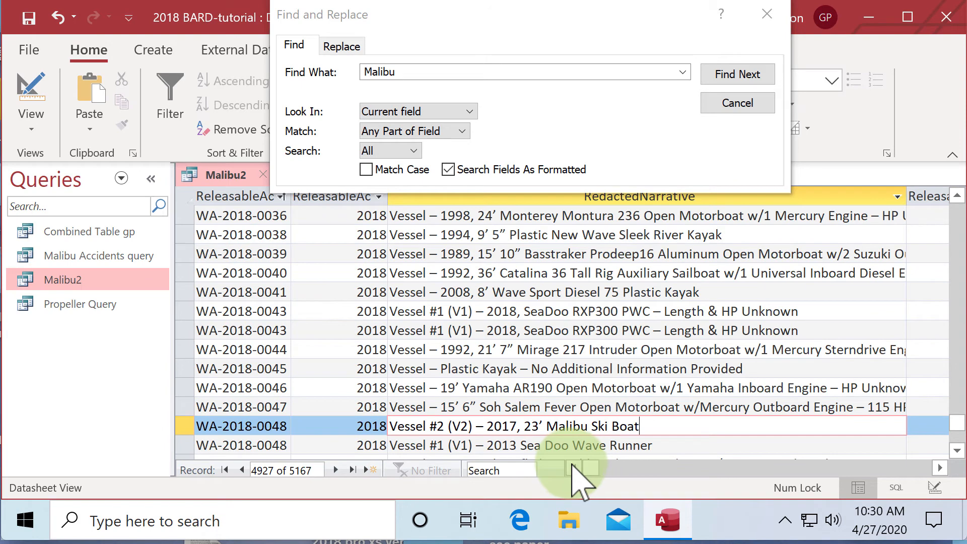
pyautogui.scroll(-1, 942, 282)
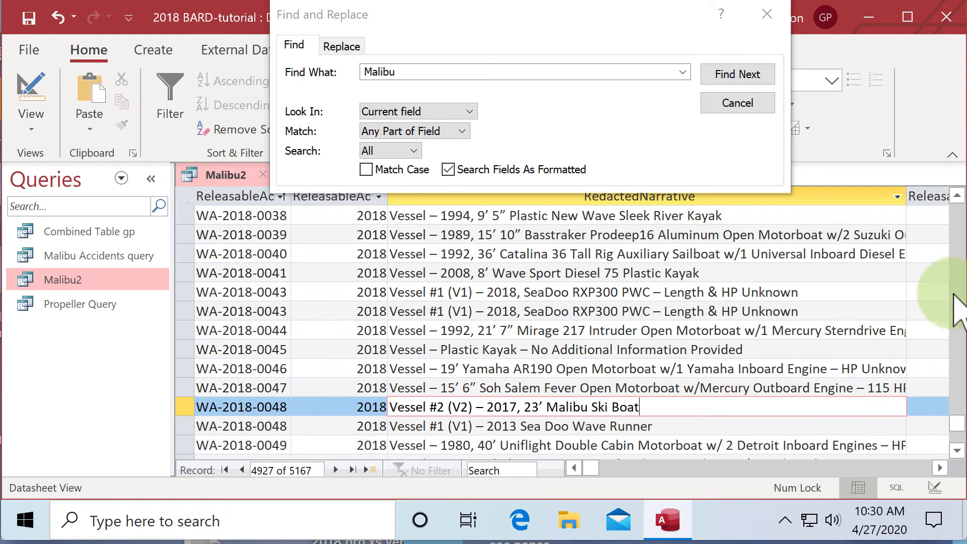
# Find the Malibu mention in accident WA-2018-0082 and review that vessel's Manufacturer, Model and HIN
pyautogui.click(737, 75)
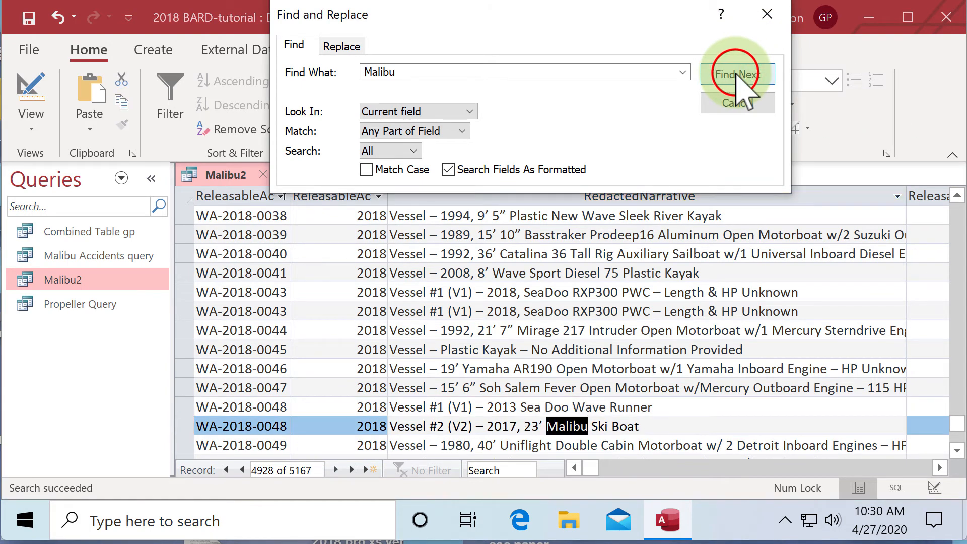
pyautogui.click(737, 73)
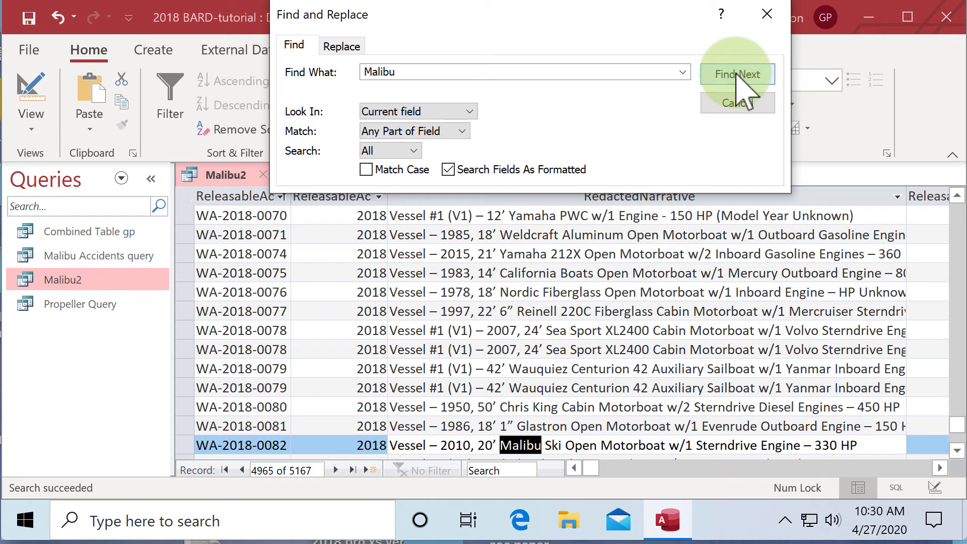
pyautogui.click(618, 446)
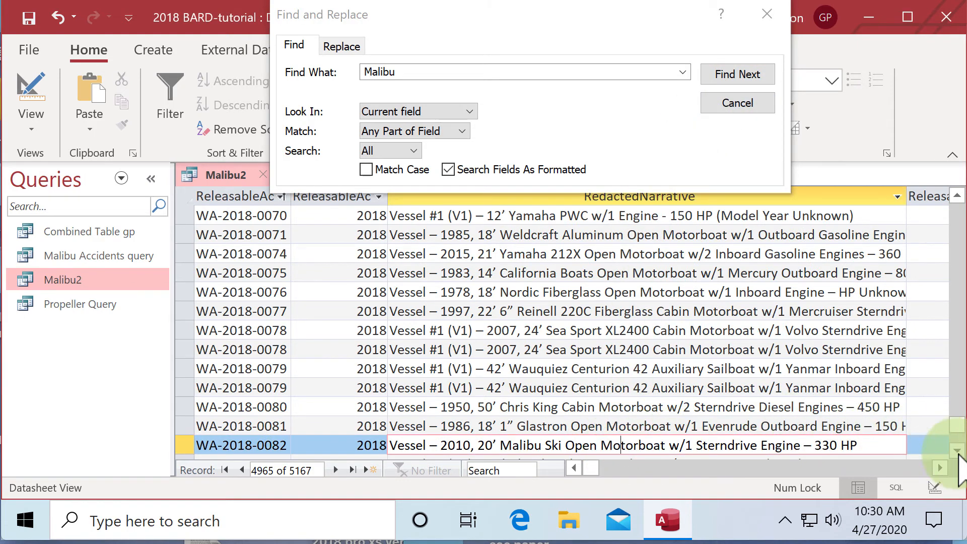
pyautogui.click(957, 452)
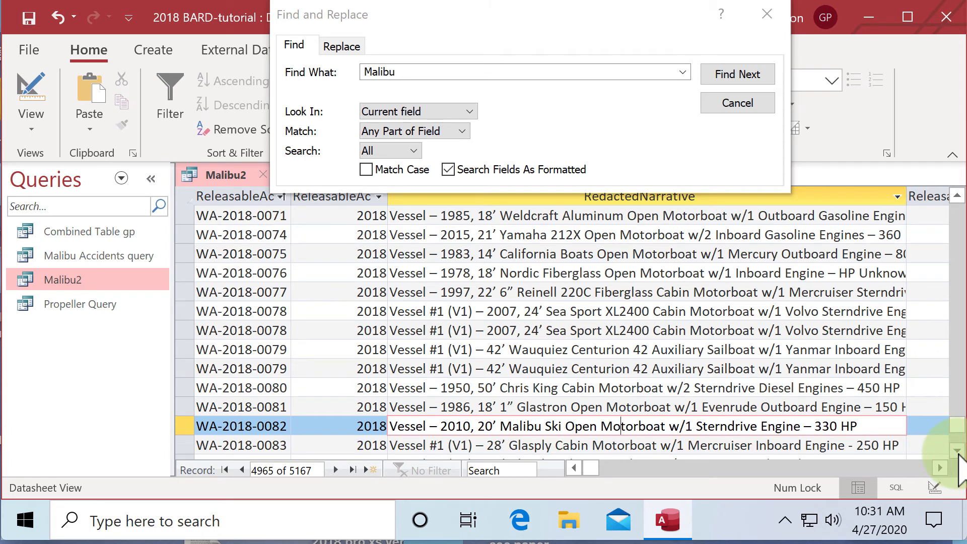
pyautogui.click(957, 196)
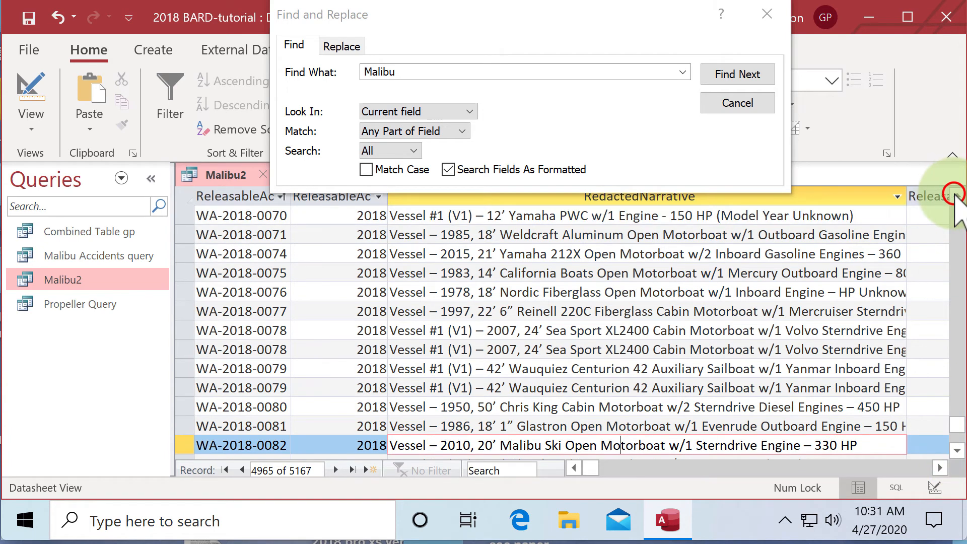
pyautogui.moveTo(592, 470); pyautogui.dragTo(848, 482)
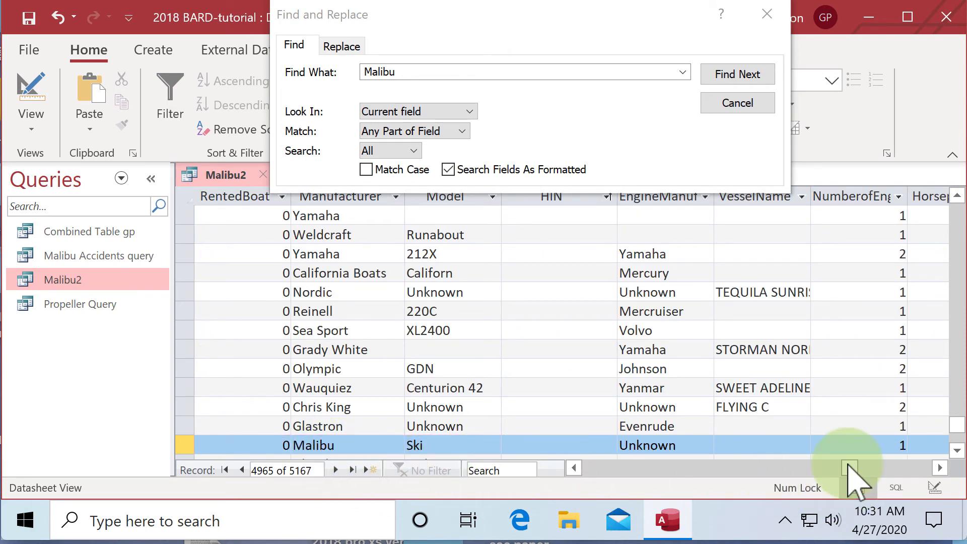
pyautogui.moveTo(854, 471); pyautogui.dragTo(571, 476)
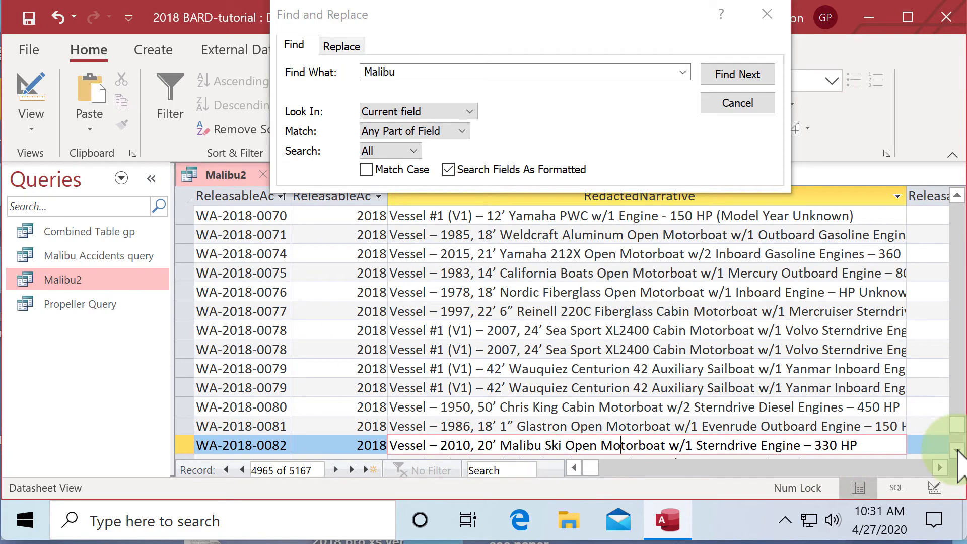
# Check below accident WA-2018-0082 for further vessel rows and continue the Malibu search until it wraps around to AL-2018-0021
pyautogui.click(957, 449)
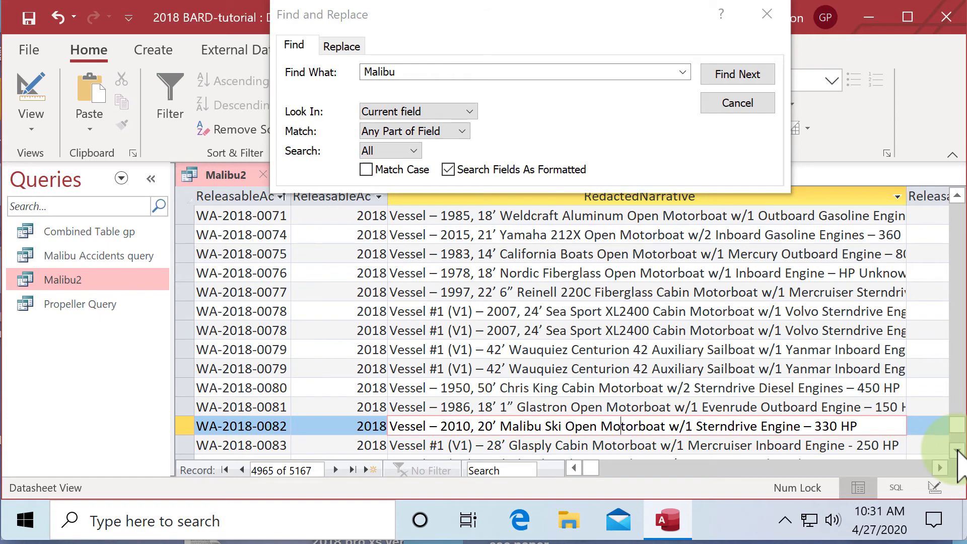
pyautogui.click(957, 422)
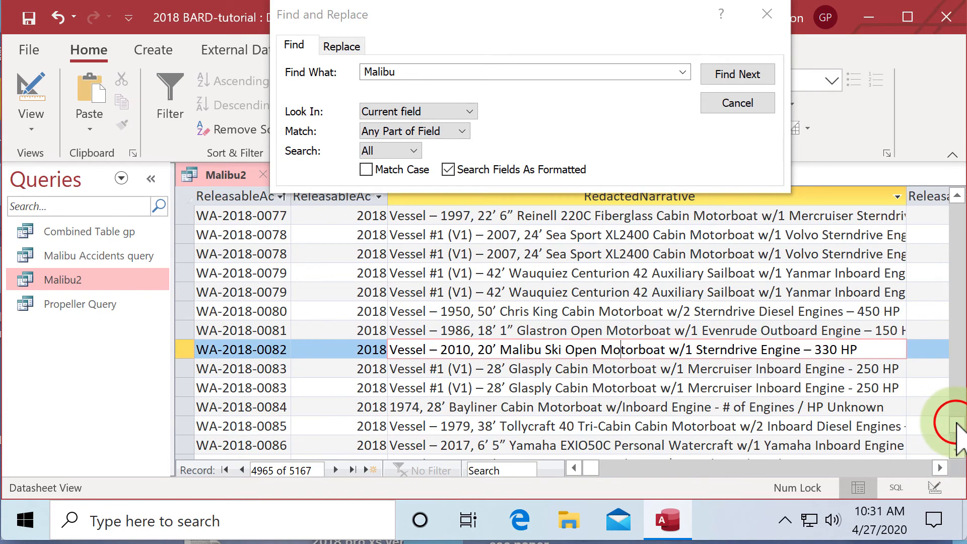
pyautogui.click(749, 76)
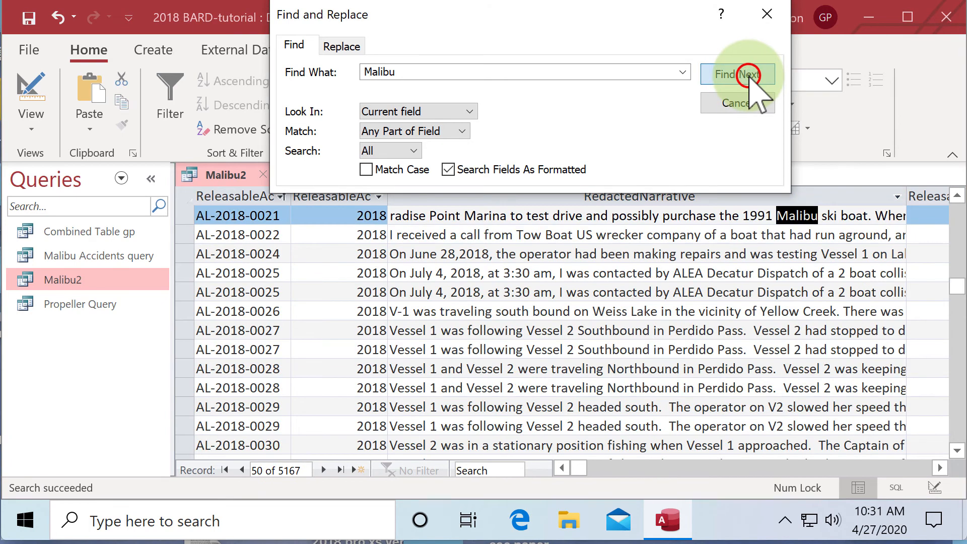